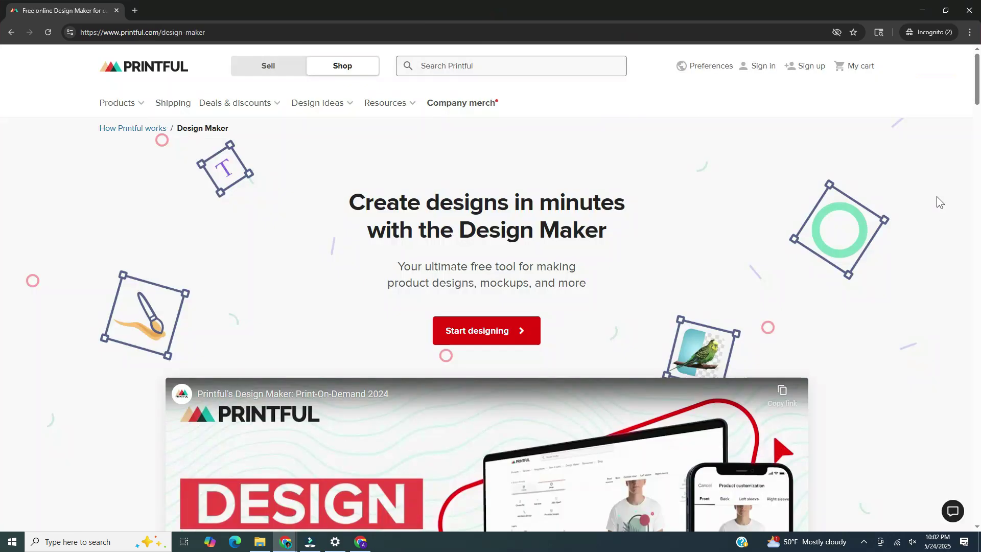
Look through Printful's Design Maker page, from the feature list and usage instructions to its benefits and product template information.
scroll(936, 197, "down", 1)
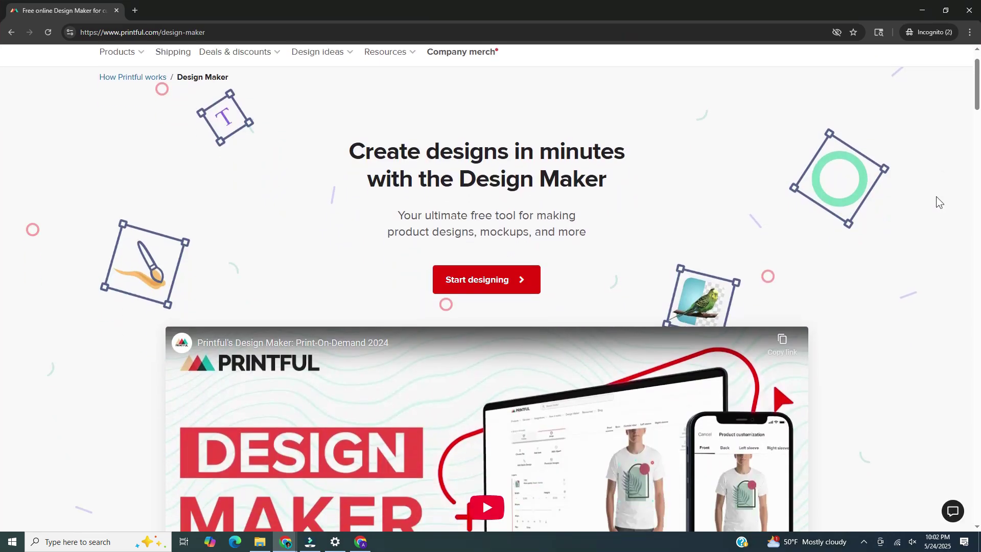
scroll(936, 197, "down", 1)
scroll(939, 203, "down", 1)
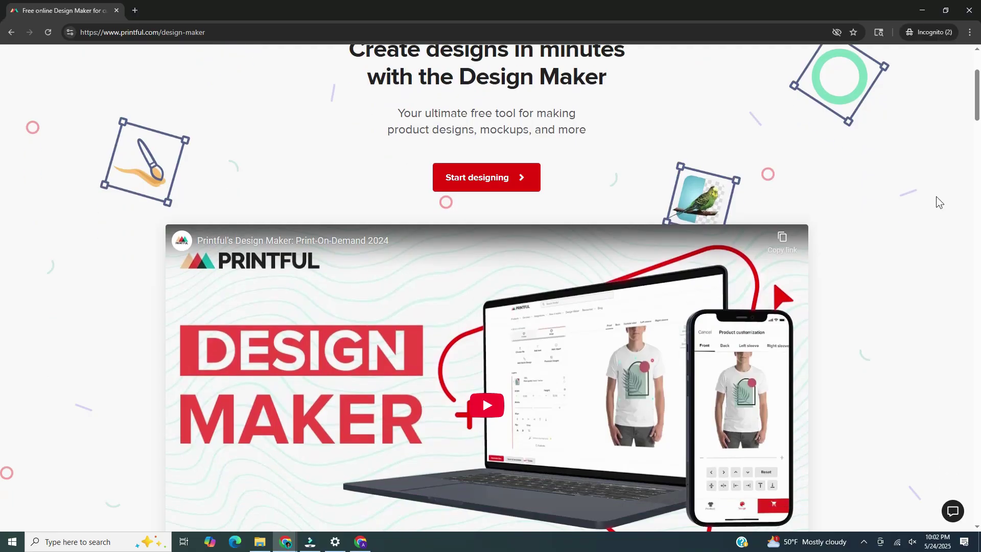
scroll(937, 198, "down", 2)
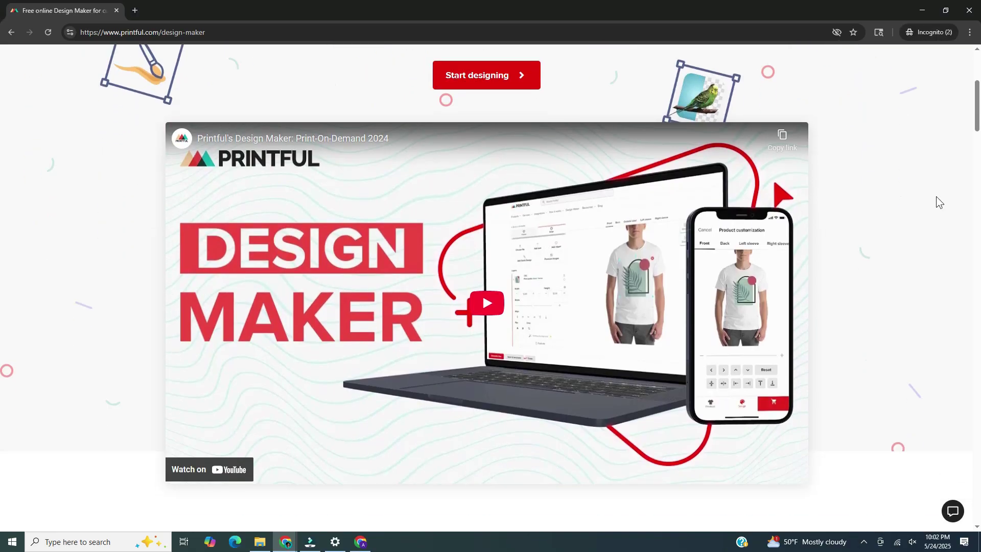
scroll(939, 202, "down", 3)
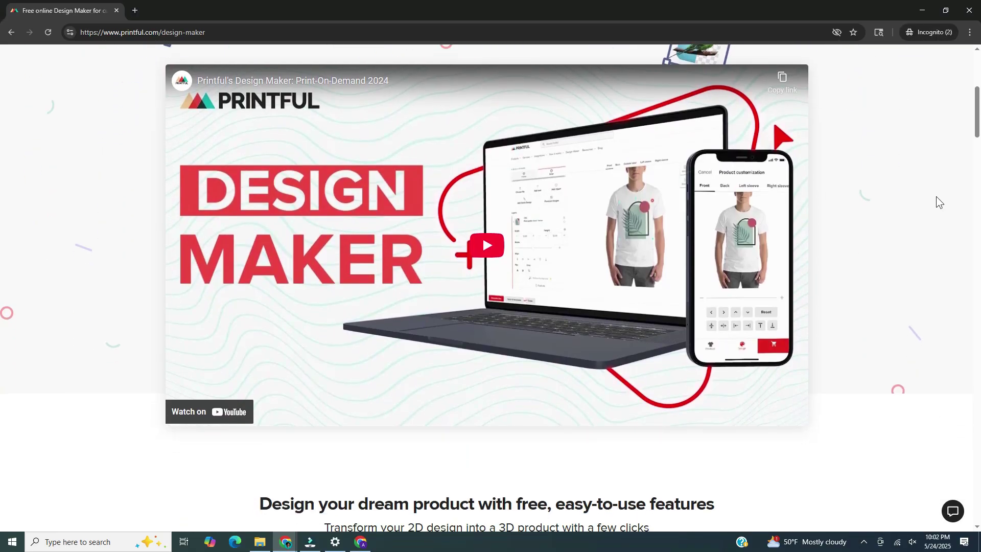
scroll(940, 203, "down", 4)
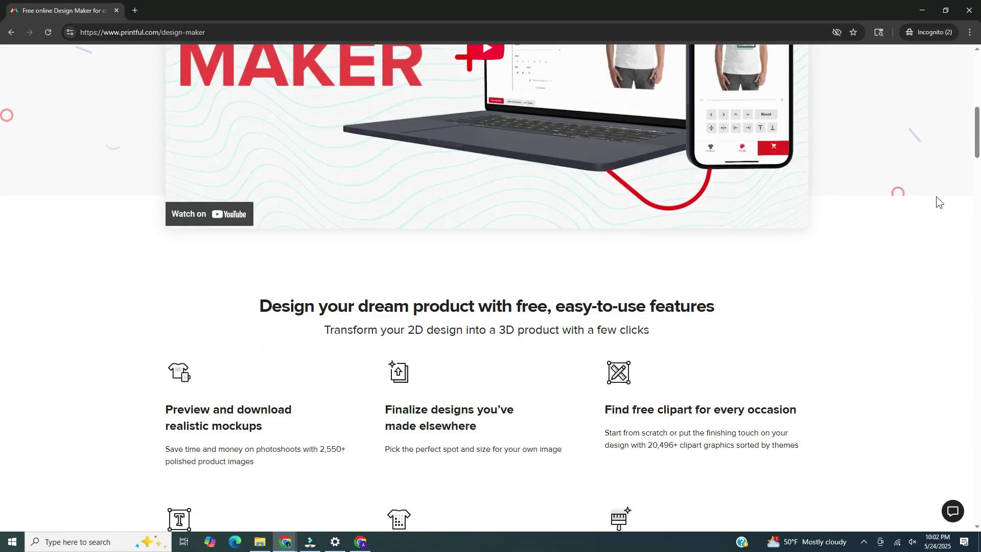
scroll(939, 203, "down", 2)
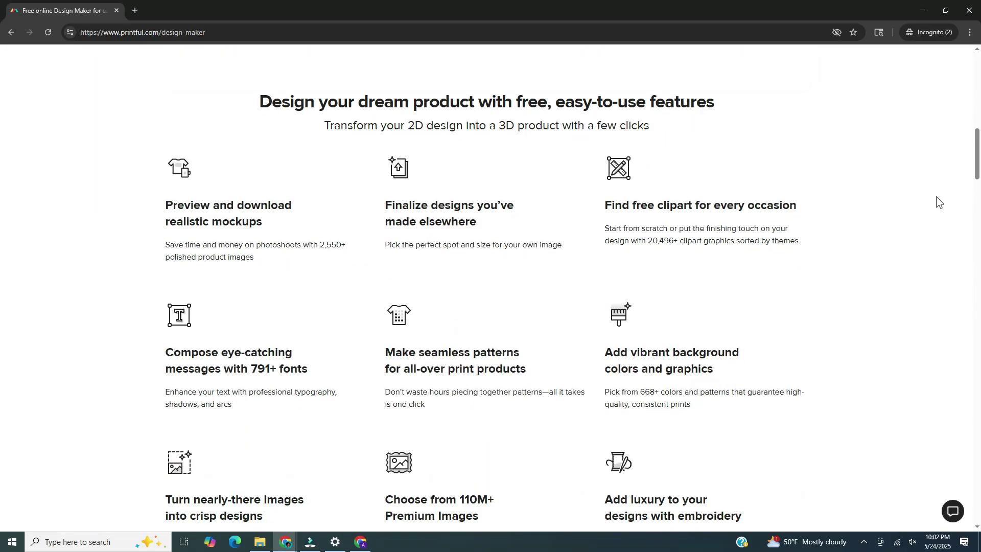
scroll(939, 202, "down", 4)
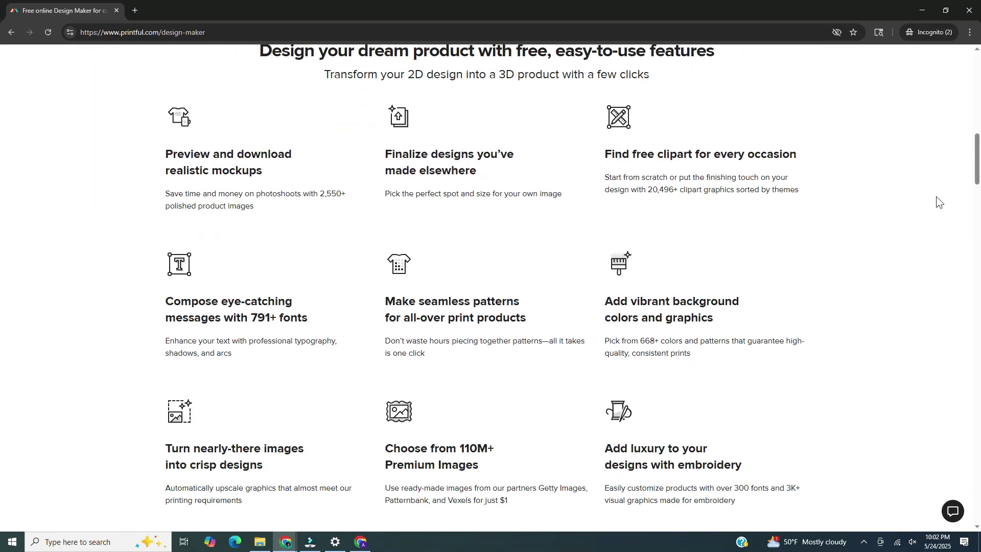
scroll(939, 202, "down", 2)
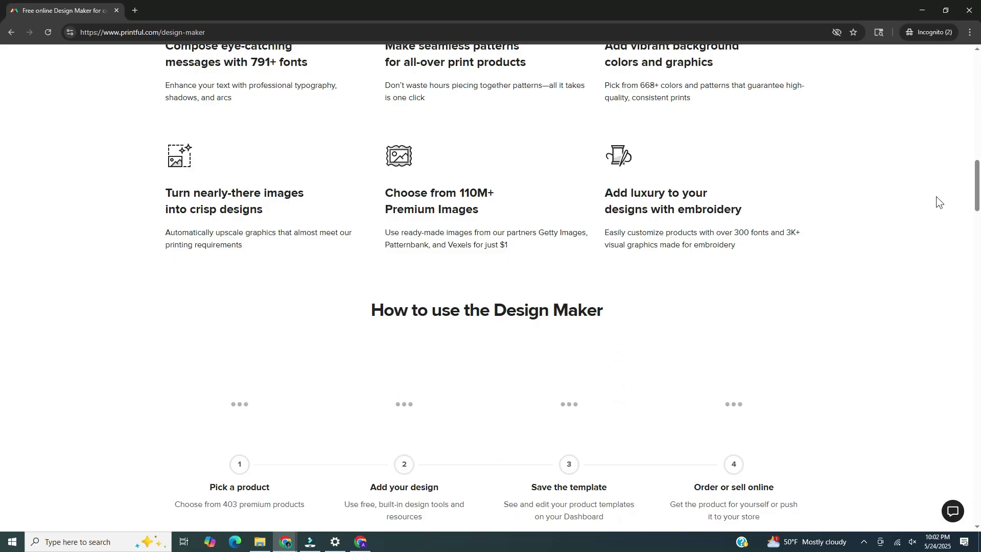
scroll(939, 203, "down", 3)
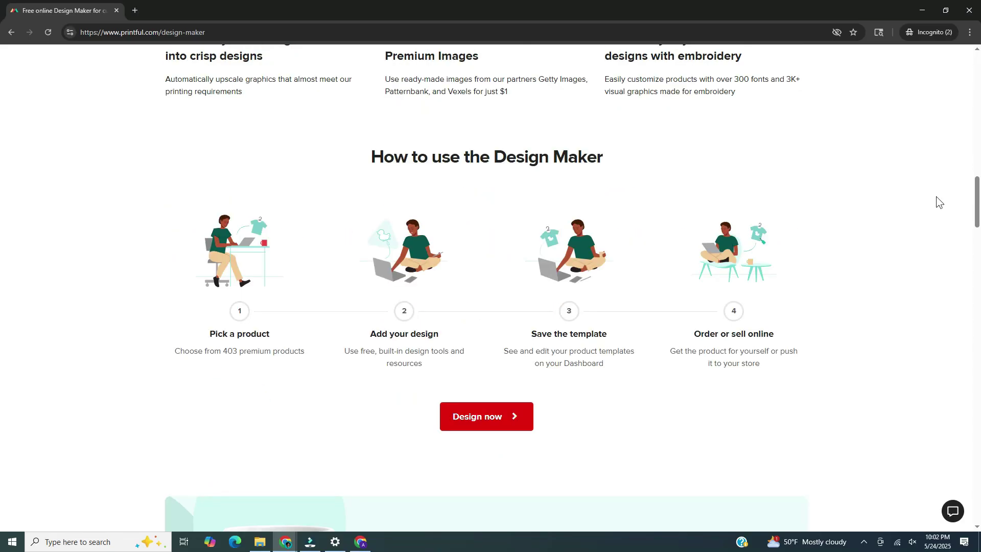
scroll(937, 200, "down", 5)
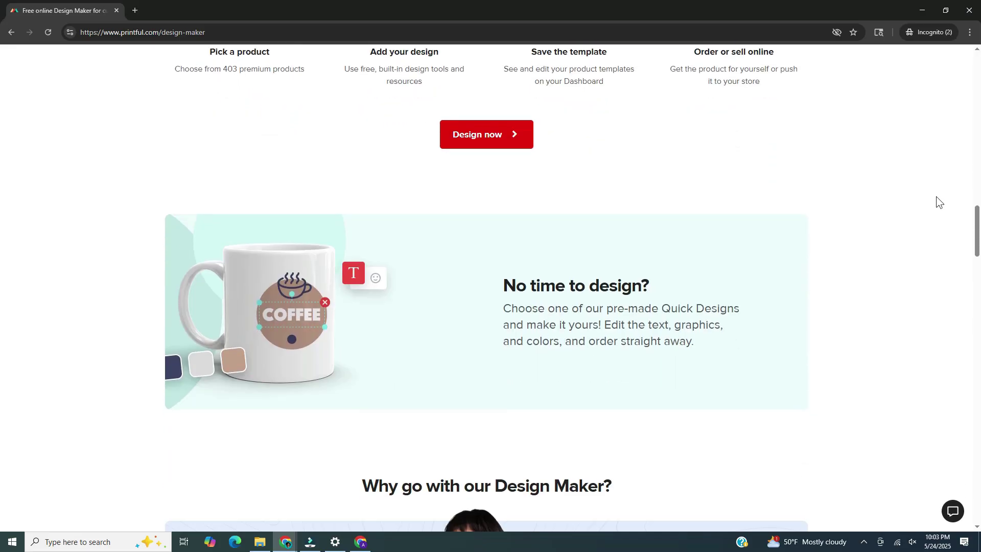
scroll(939, 203, "down", 5)
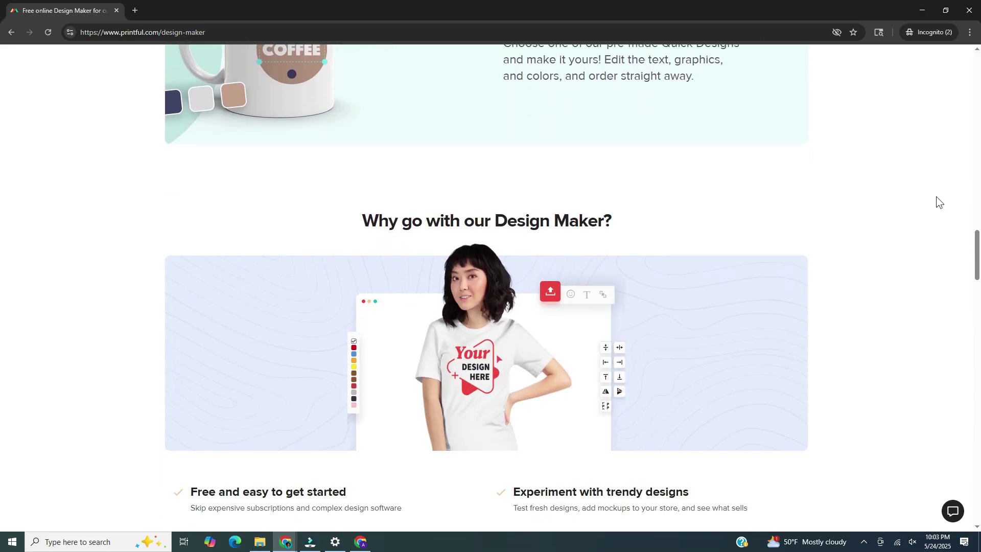
scroll(939, 203, "down", 2)
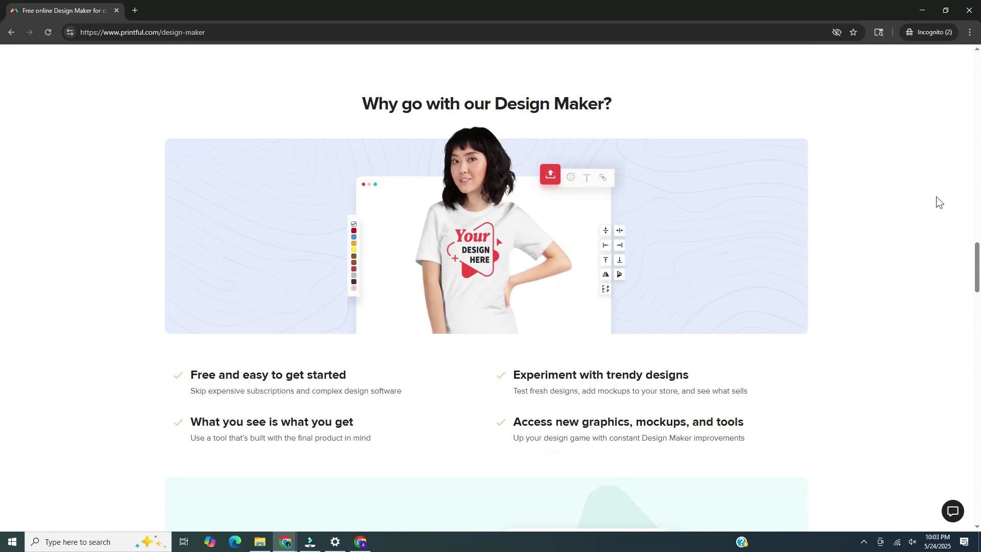
scroll(937, 202, "down", 5)
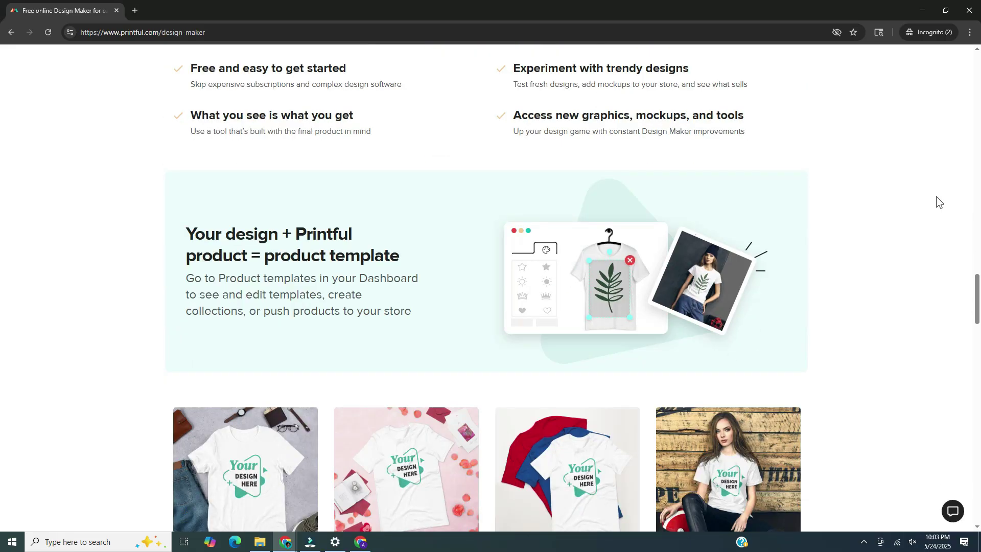
scroll(936, 197, "down", 2)
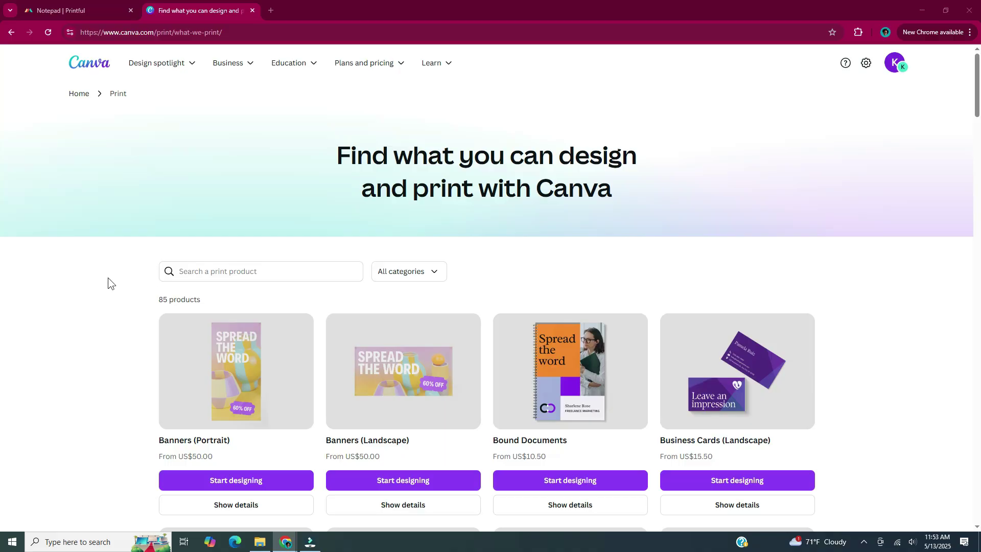
Switch to Canva's print page and look through the products it offers for design and printing.
scroll(104, 278, "down", 9)
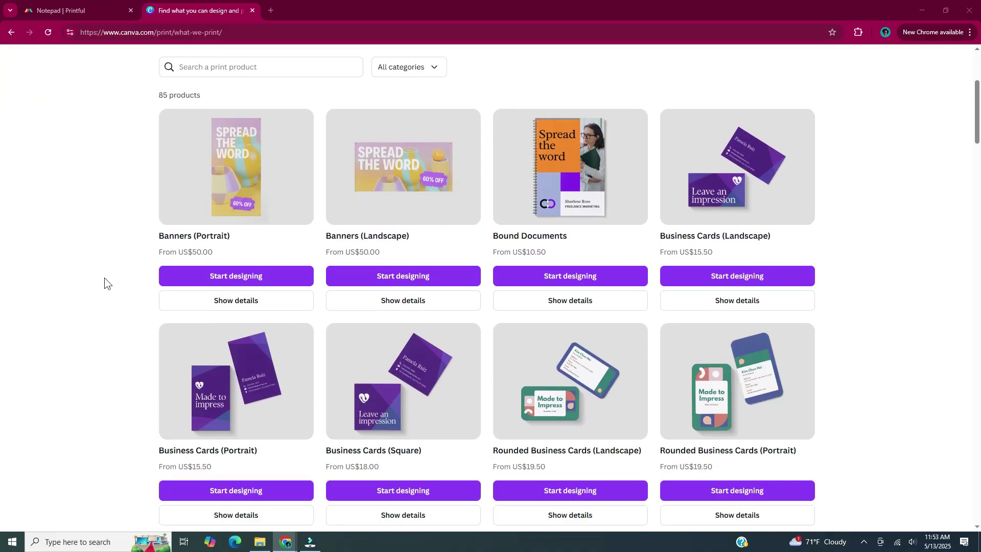
scroll(104, 278, "down", 4)
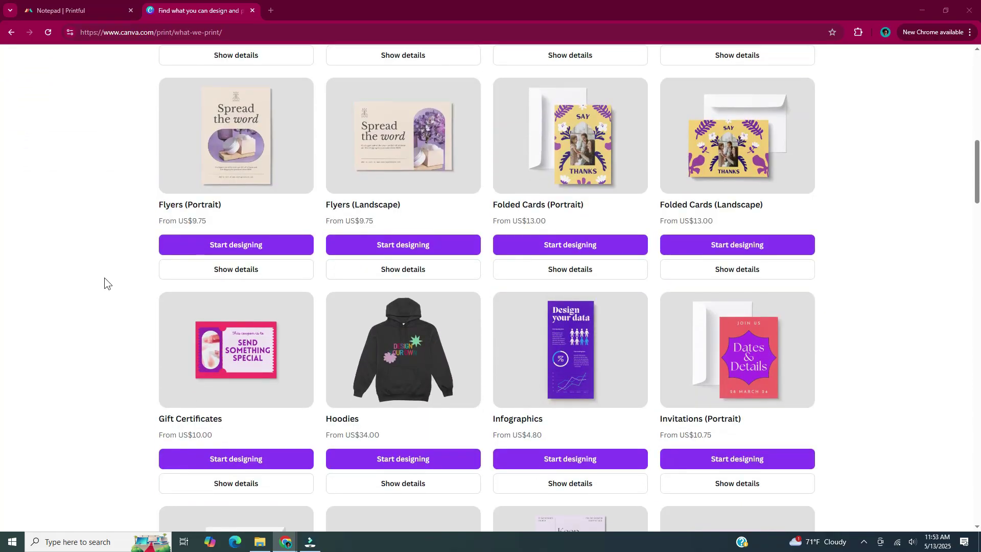
scroll(117, 123, "up", 12)
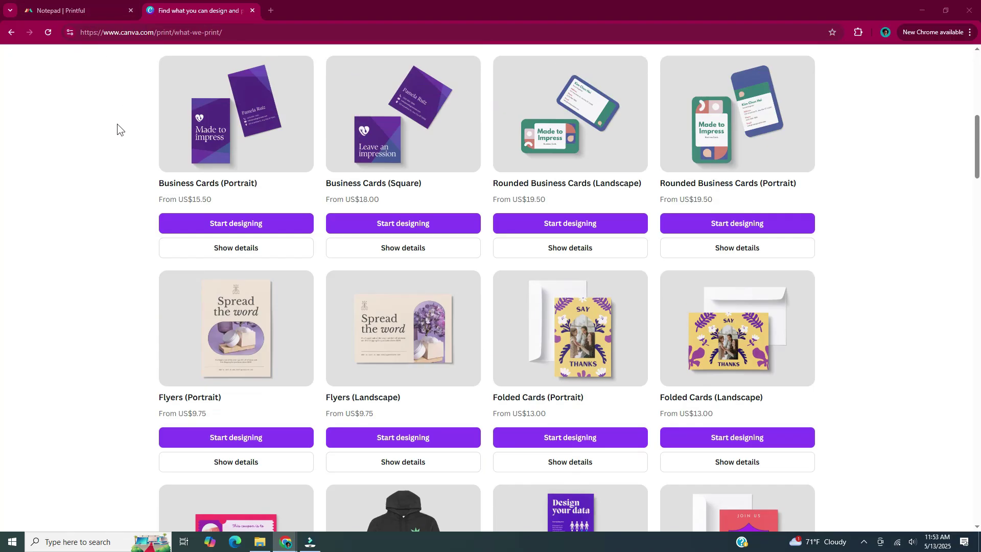
scroll(117, 124, "up", 1)
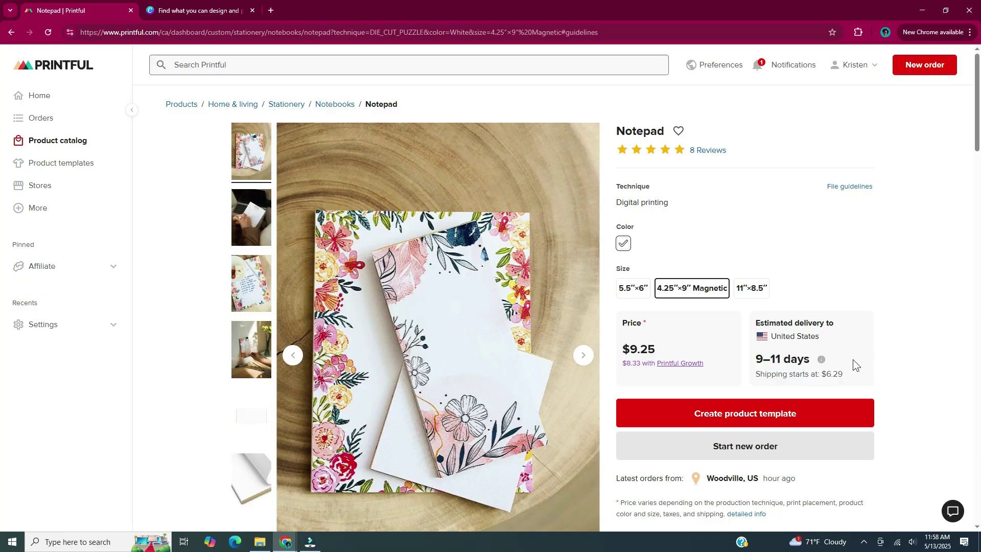
Switch to Printful's Notepad page and review the delivery estimate note, print file sizes, must-follow guidelines and tips for best results.
mouse_move(826, 362)
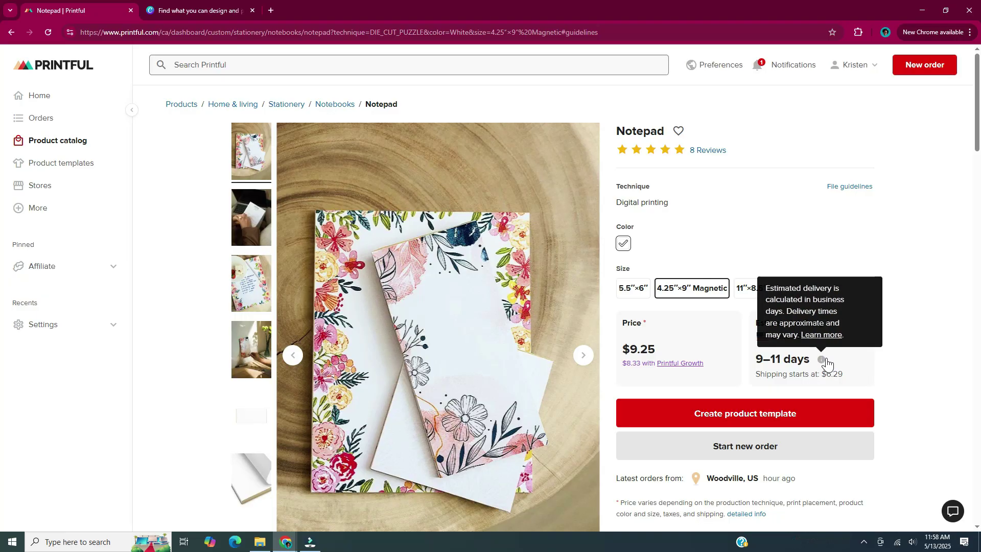
left_click(849, 188)
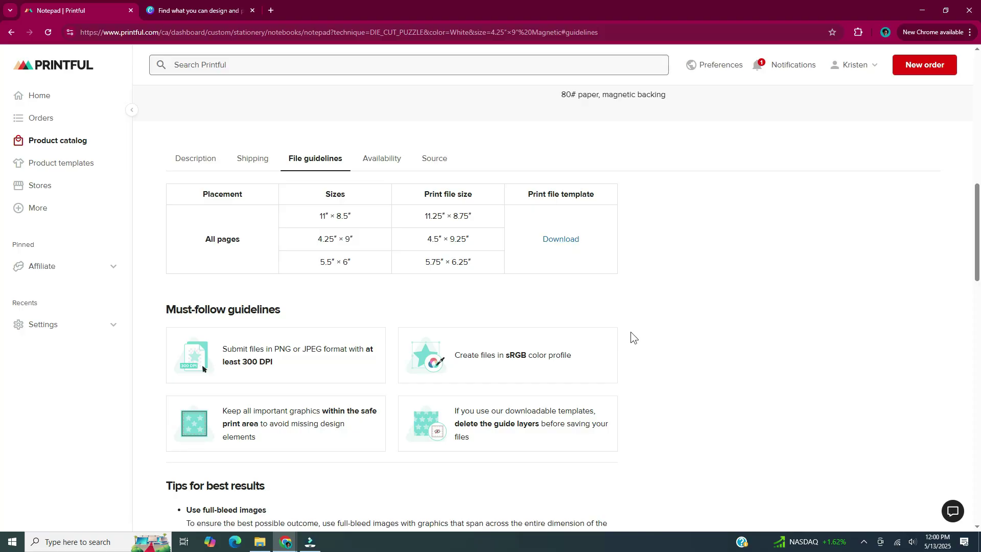
scroll(630, 332, "down", 4)
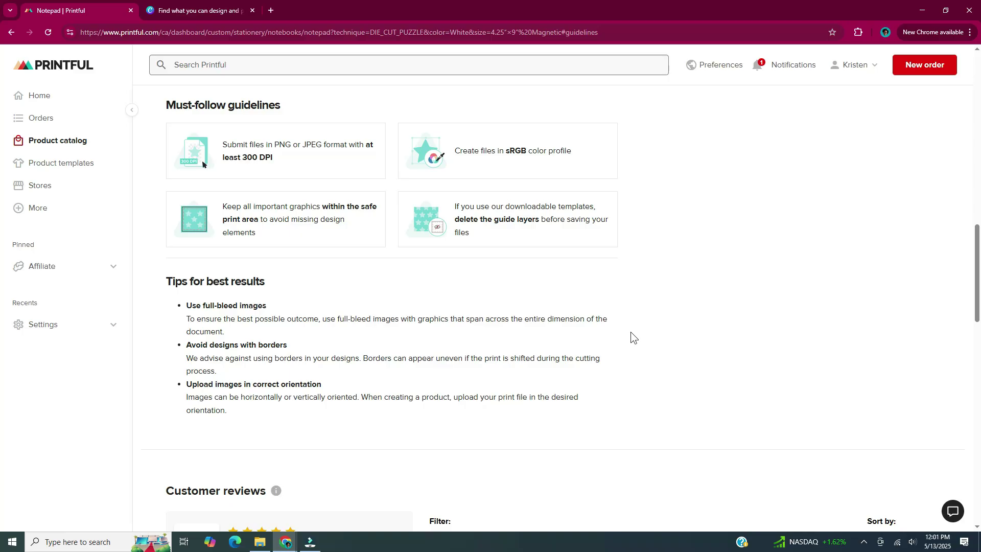
scroll(933, 351, "up", 10)
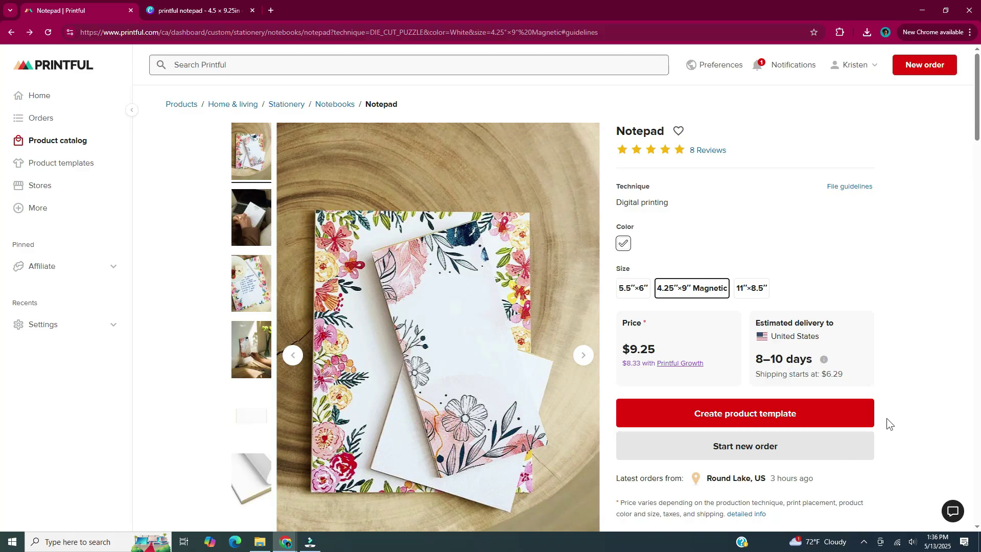
Start a new basic order for the 4.25″×9″ Magnetic notepad and set its orientation to vertical.
left_click(844, 449)
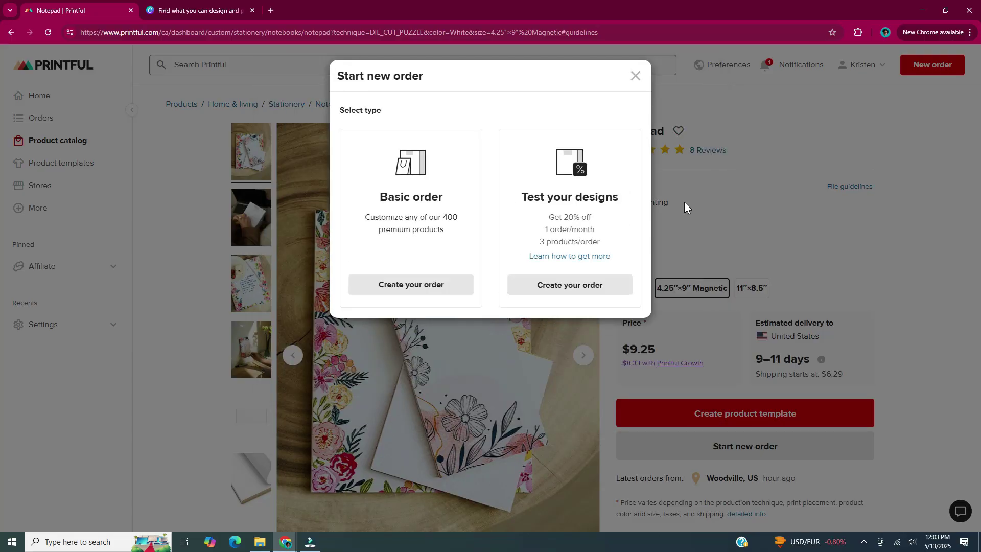
left_click(458, 287)
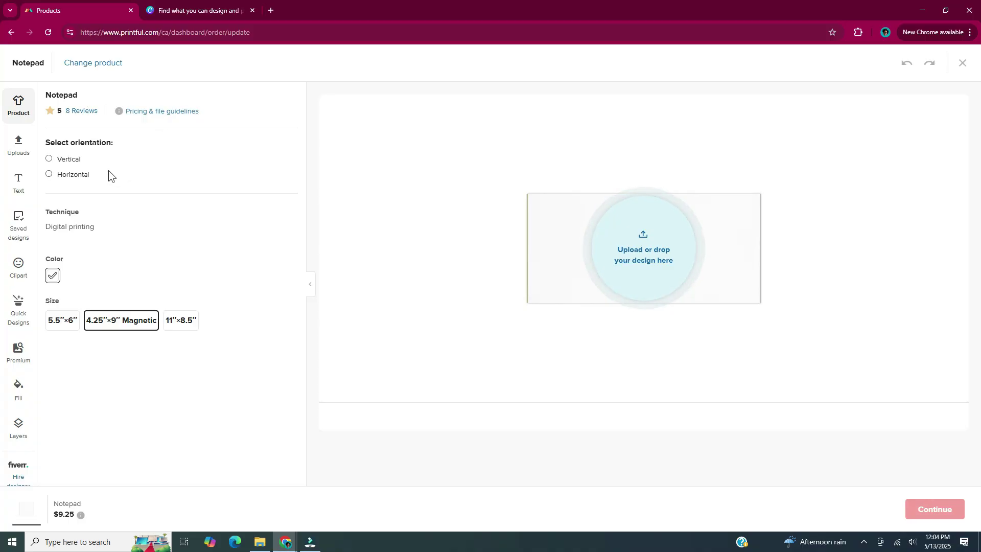
left_click(50, 158)
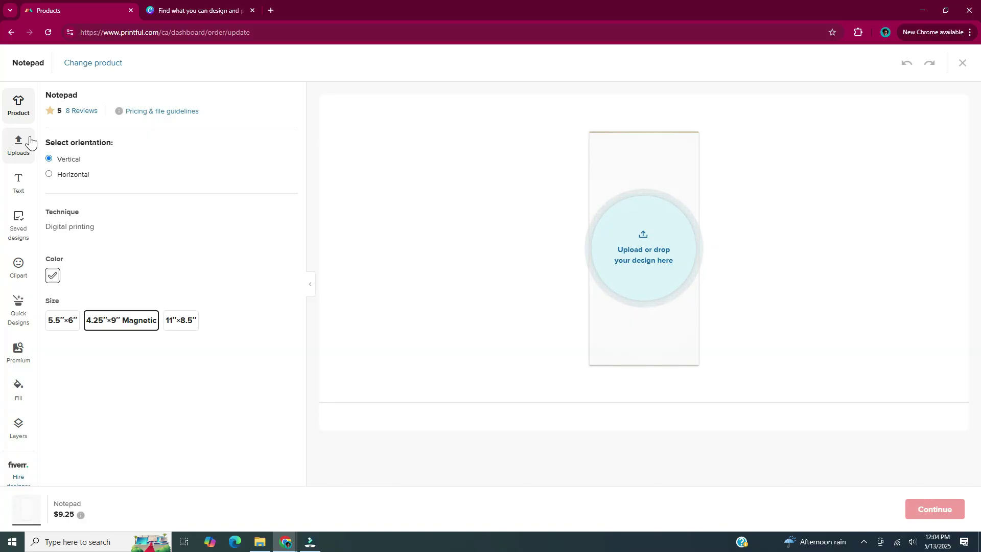
Look at the file library for uploads, the text tool and the saved designs available for the notepad.
left_click(19, 144)
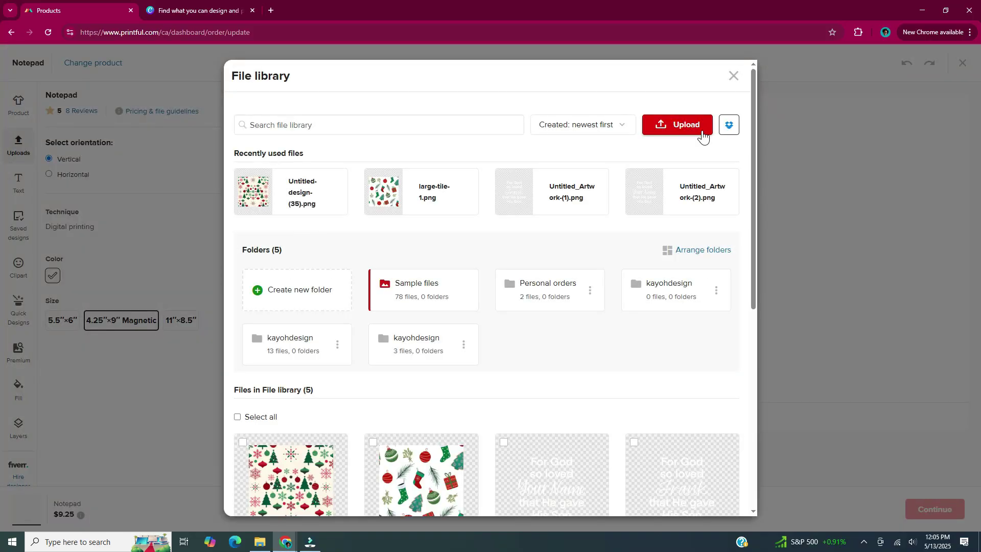
left_click(32, 186)
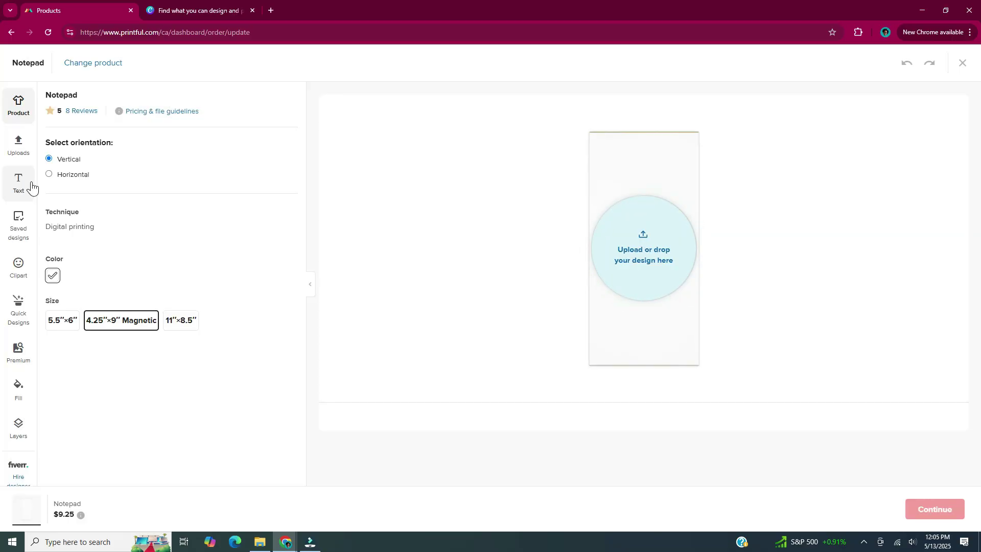
left_click(31, 184)
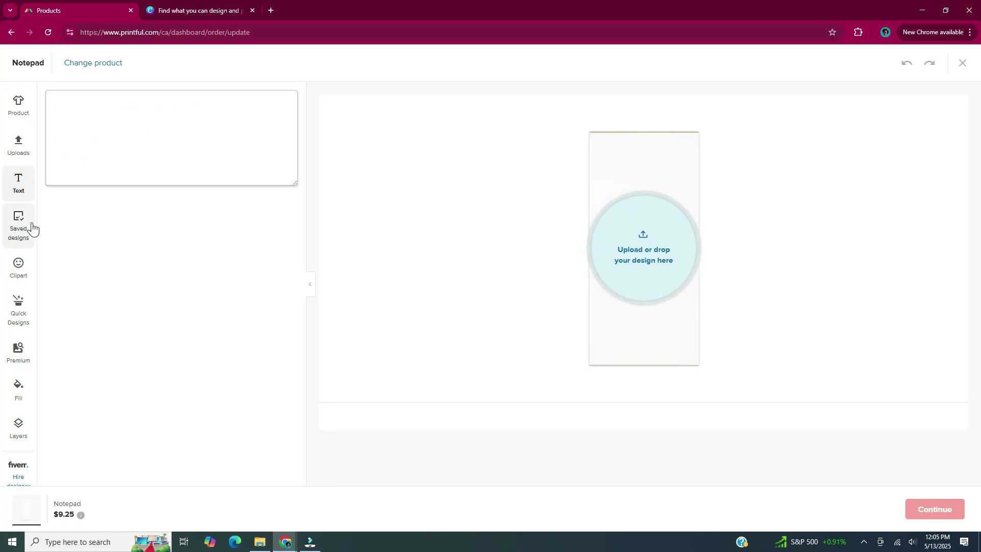
left_click(32, 228)
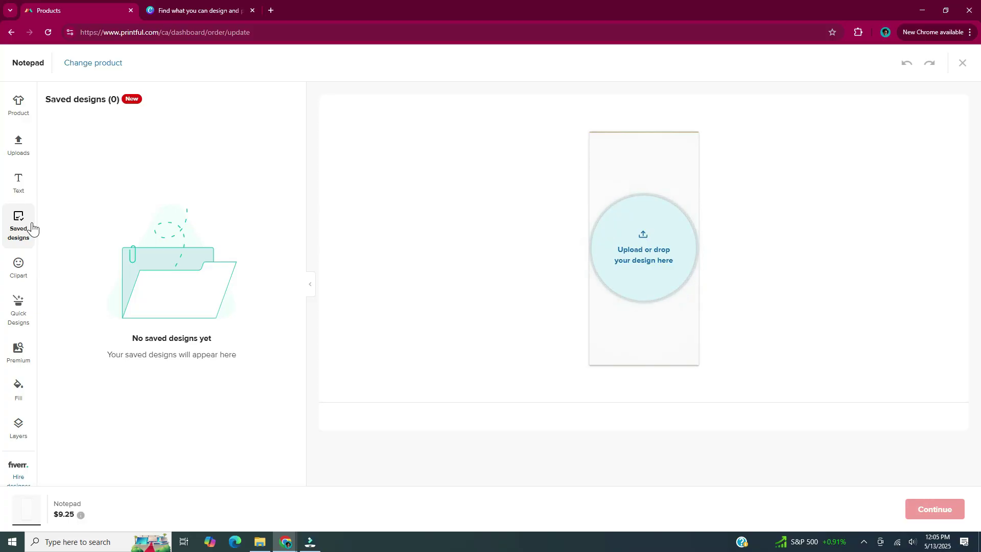
Browse the clipart collection and narrow it to the Flowers category.
left_click(28, 266)
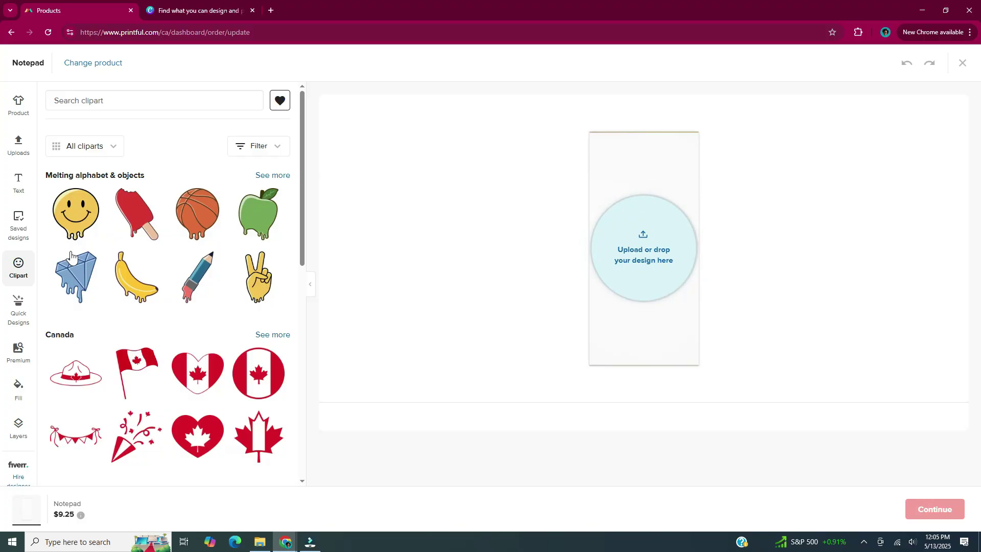
left_click(115, 148)
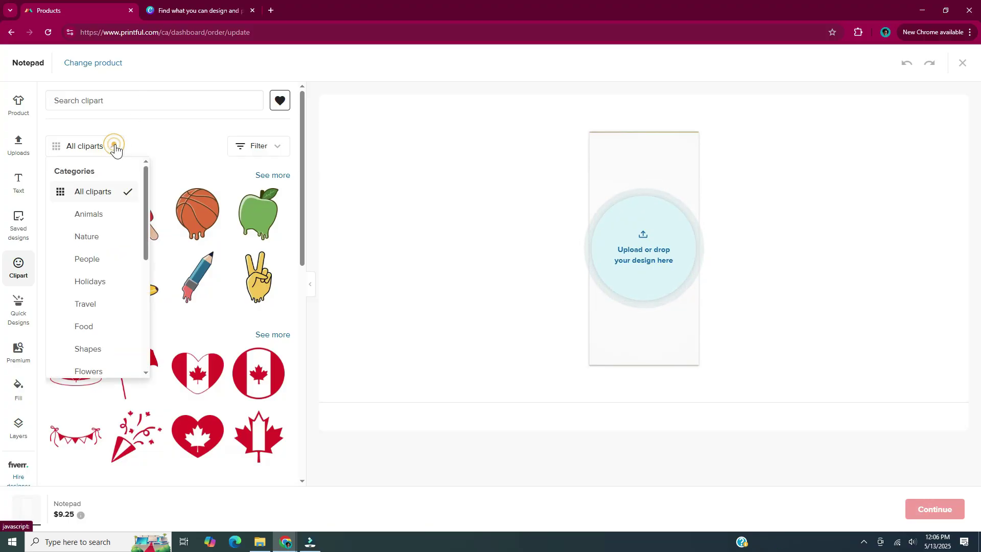
left_click(76, 370)
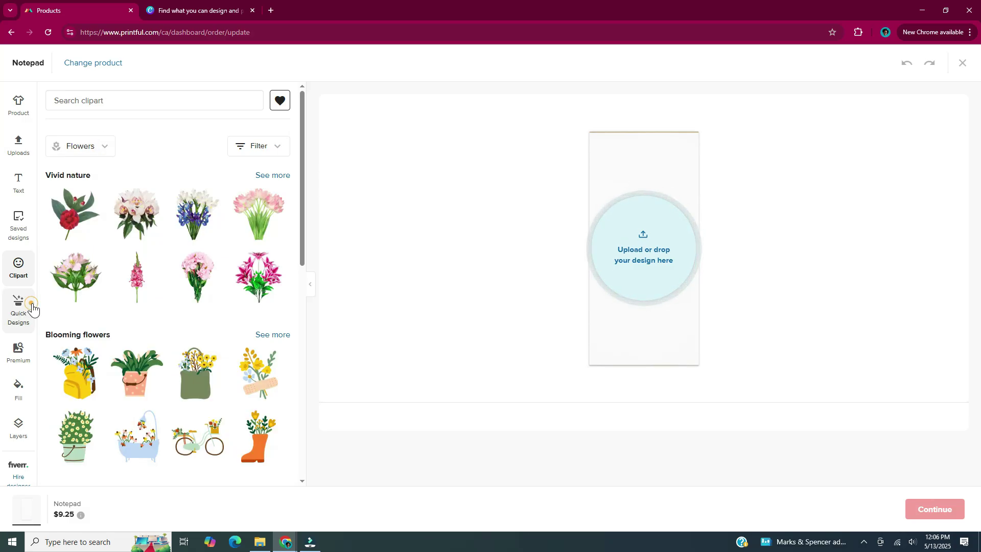
Browse the Quick Designs by theme and open the Premium Image collection.
left_click(20, 309)
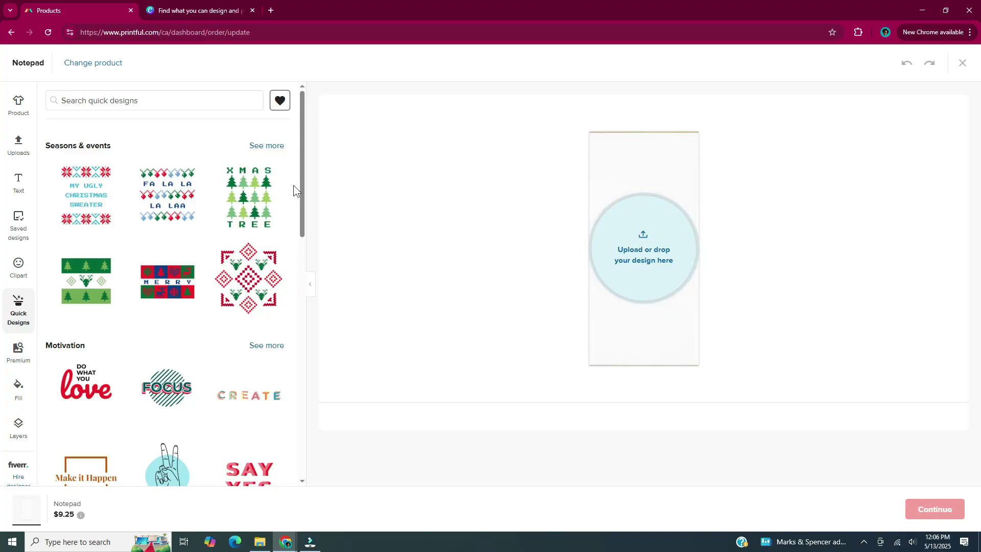
scroll(294, 185, "down", 9)
scroll(294, 185, "down", 3)
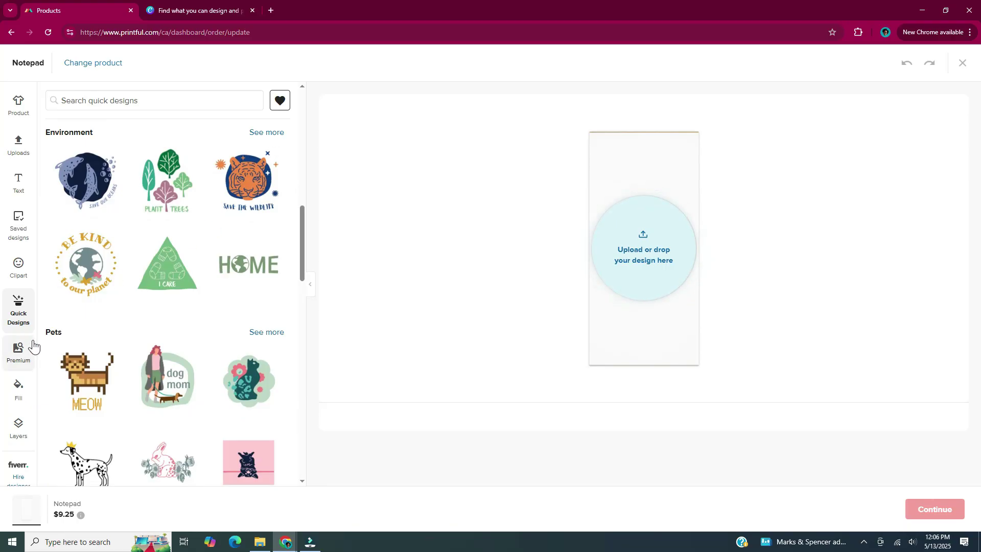
left_click(18, 350)
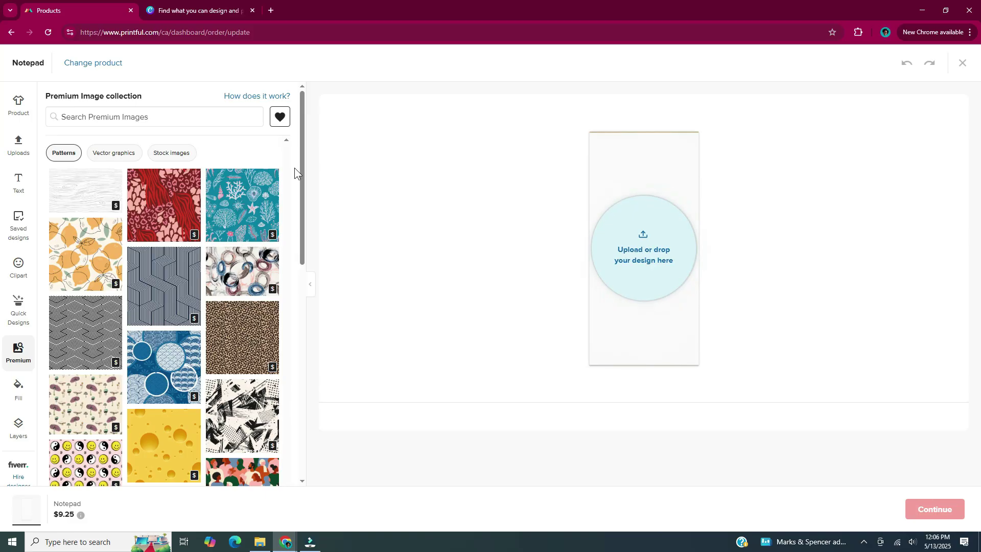
Look at the background fill options for the notepad and try out a green and a peach colour.
left_click(34, 394)
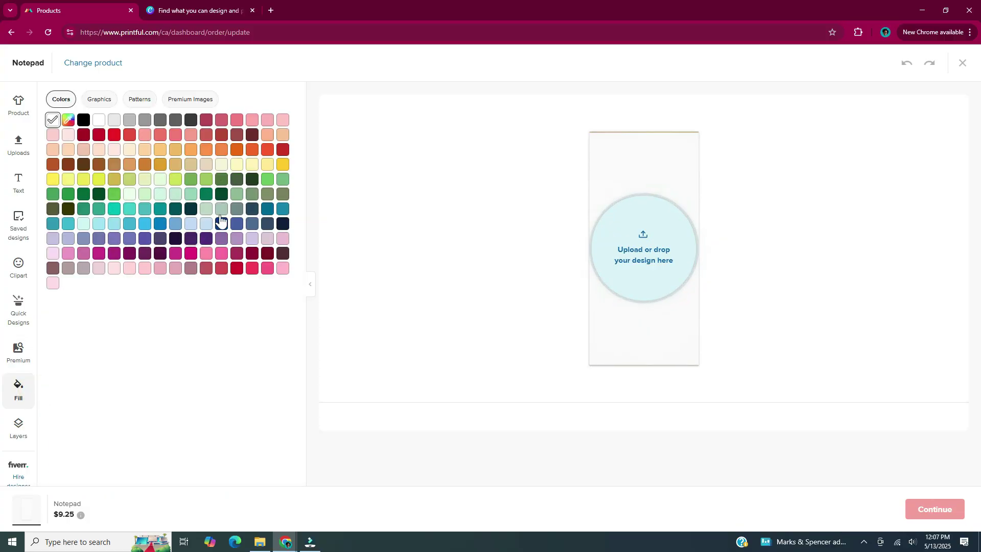
left_click(114, 194)
left_click(53, 152)
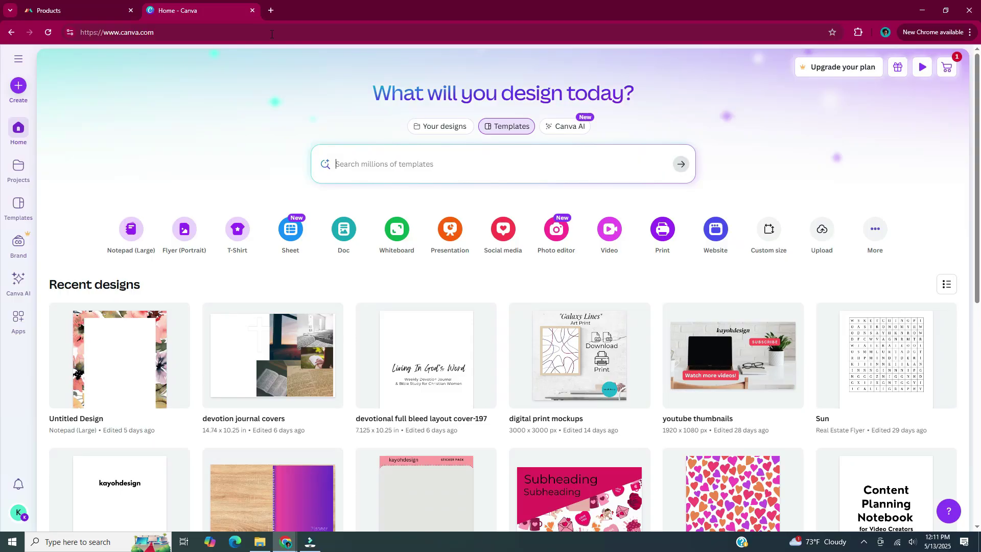
Switch to Canva and create a blank custom-size design 4.5 in wide and 9.25 in high.
left_click(19, 86)
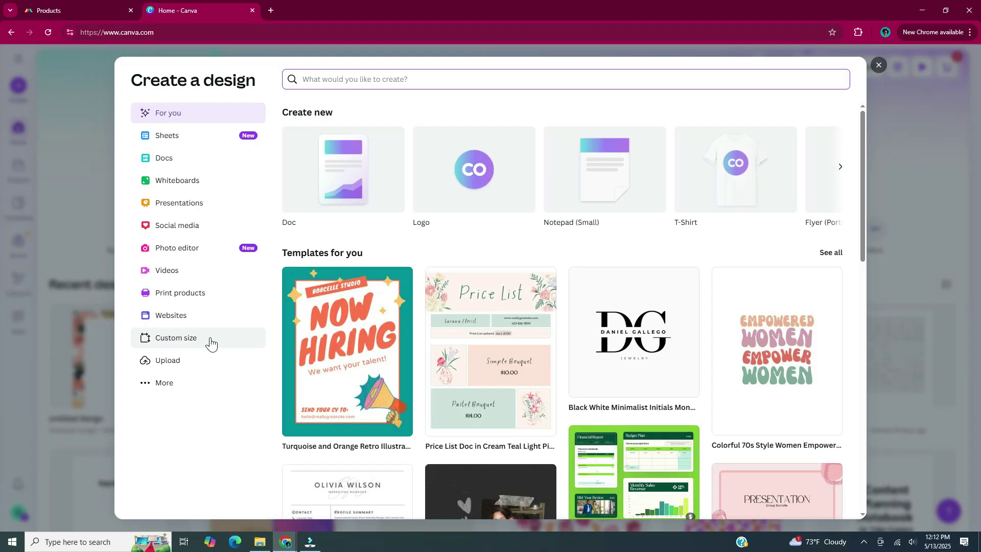
left_click(210, 341)
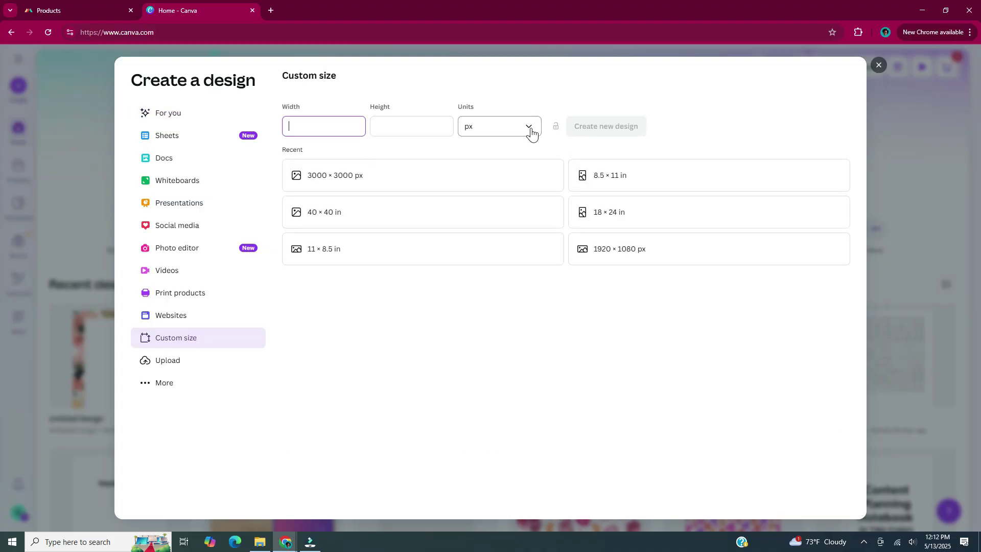
left_click(532, 131)
left_click(510, 180)
left_click(341, 128)
type("4.5")
left_click(399, 127)
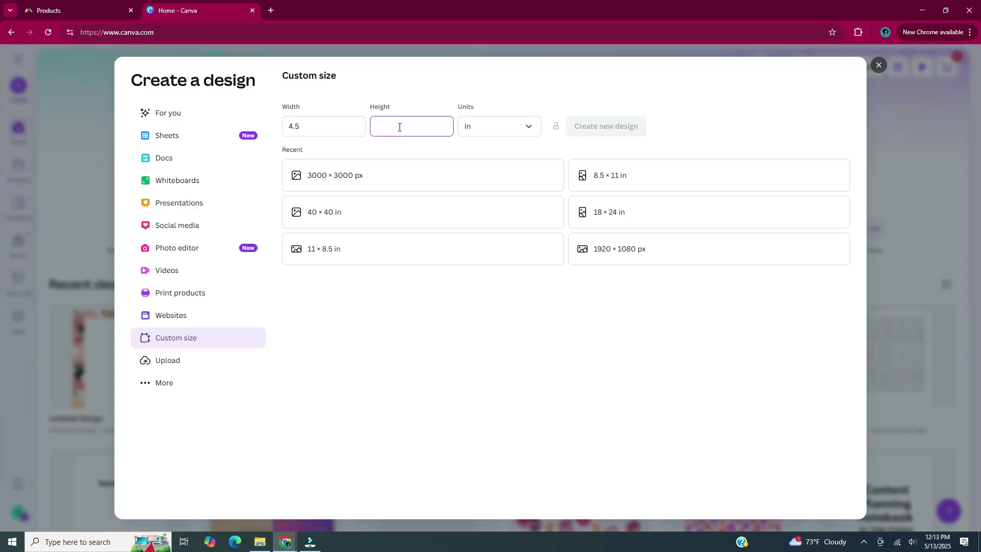
type("9.25")
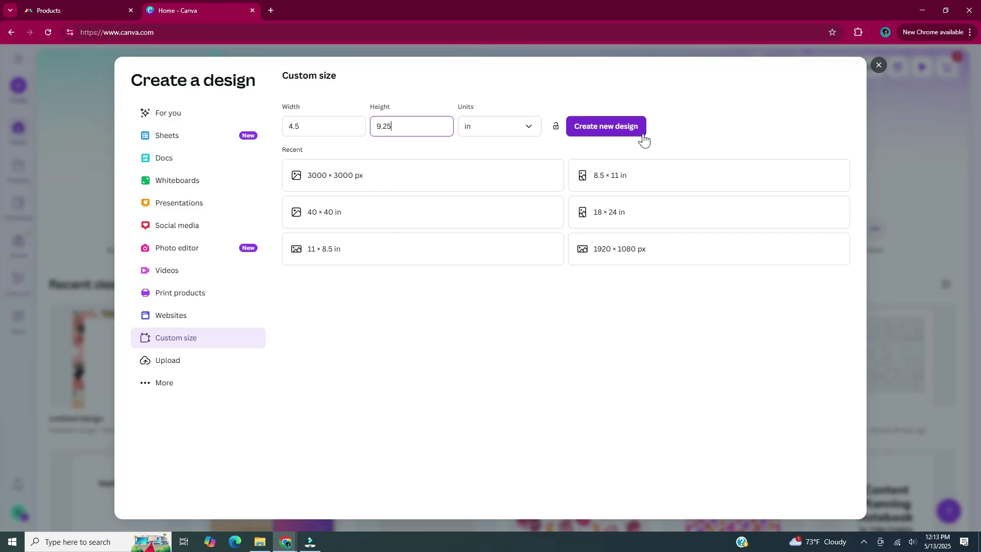
left_click(642, 134)
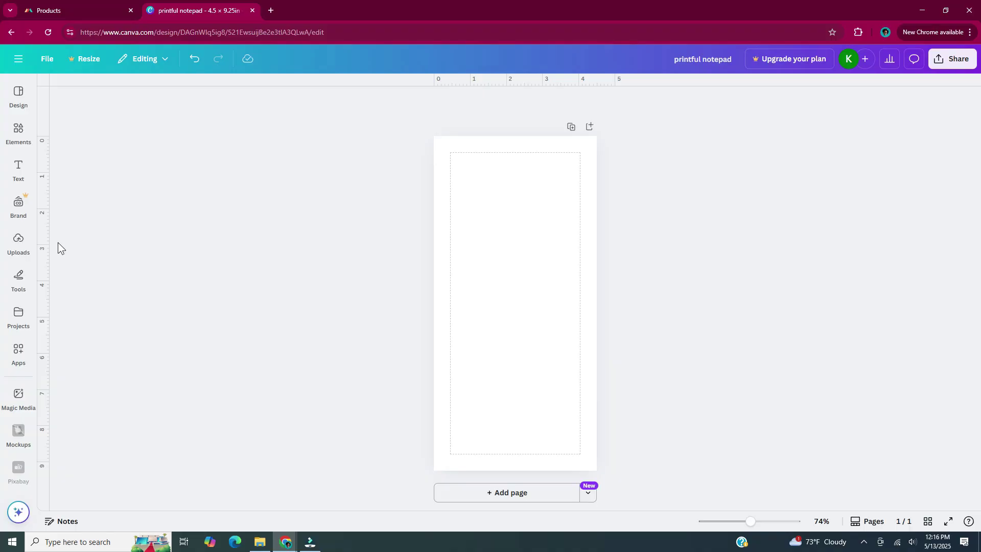
Upload the floral image files and add a mixed flower bouquet to the page.
left_click(30, 244)
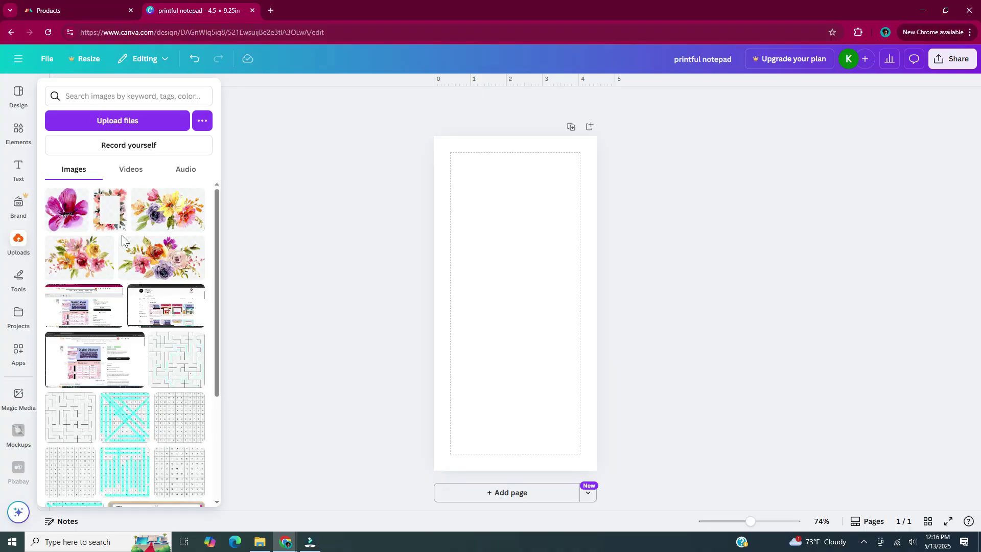
left_click(181, 123)
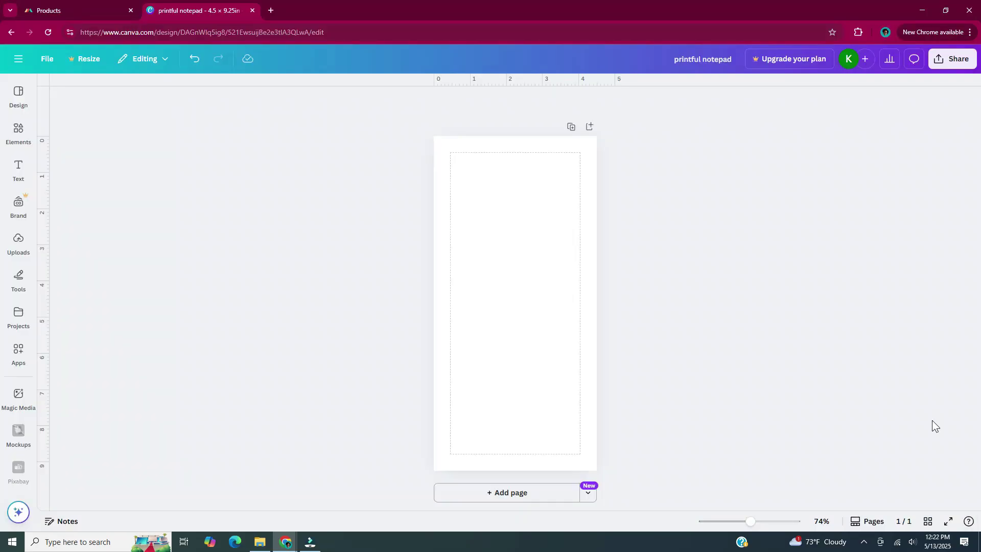
left_click(19, 243)
left_click(85, 263)
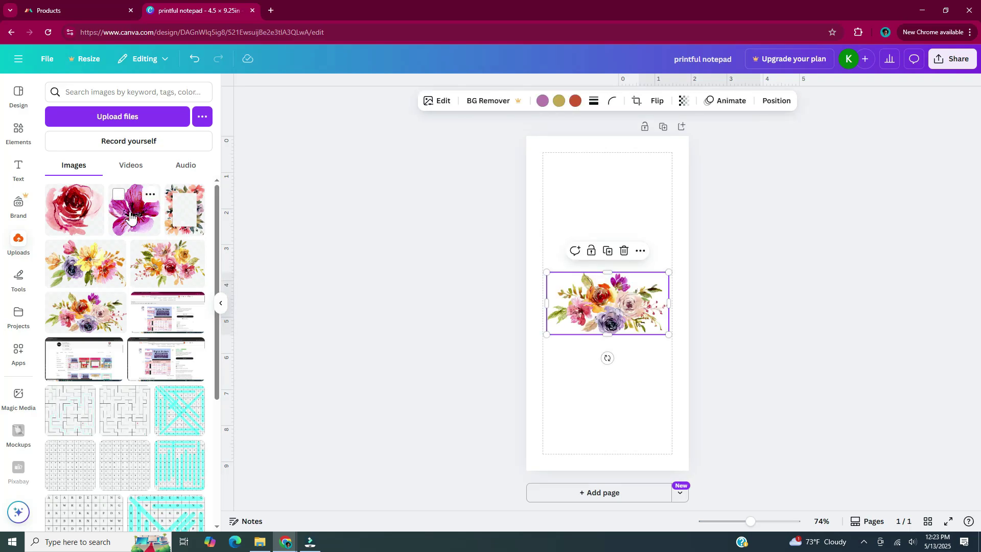
Add the red rose and orange flower images to the page and scale the single blossoms down together.
left_click(75, 209)
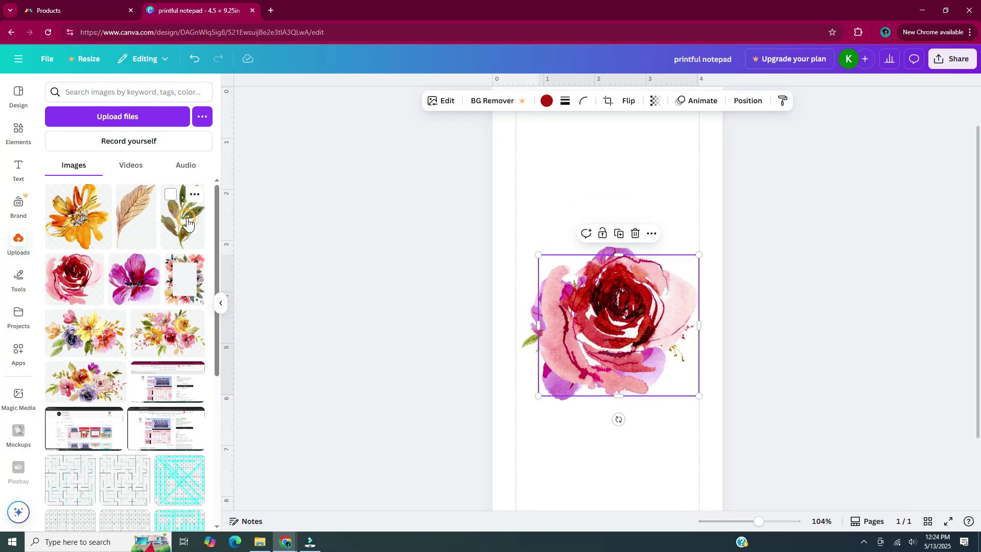
left_click(77, 215)
key("ctrl+a")
left_click_drag(710, 443, 633, 219)
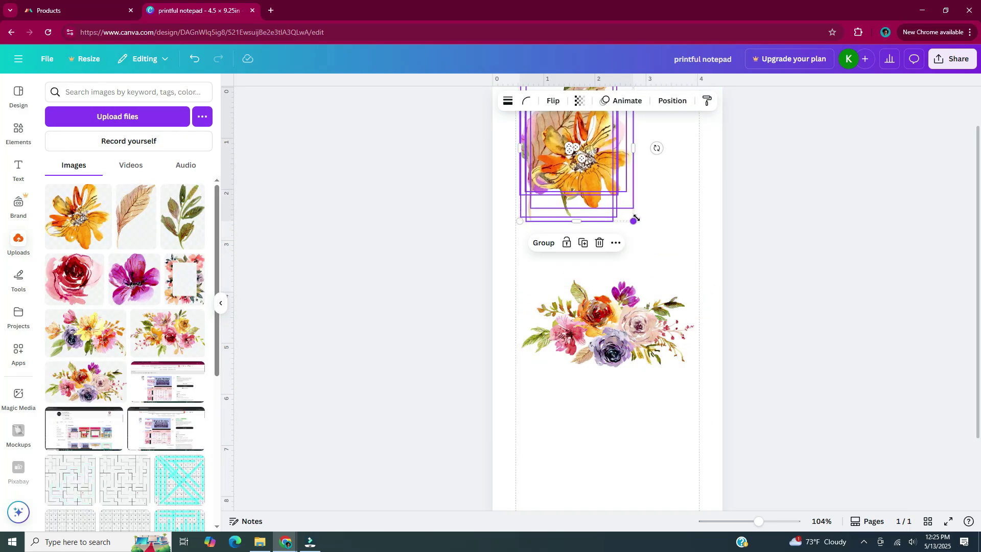
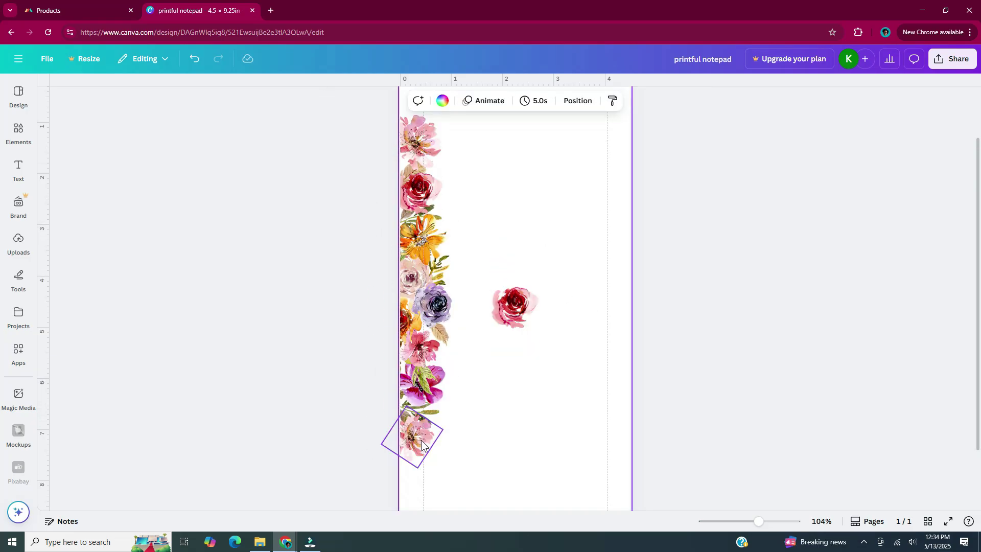
Line up the lowest pink blossom with the left floral strip and tuck an orange blossom under the top pink one.
left_click_drag(441, 424, 447, 429)
scroll(537, 345, "up", 1)
left_click_drag(416, 491, 404, 204)
right_click(403, 205)
key("Escape")
left_click(414, 212)
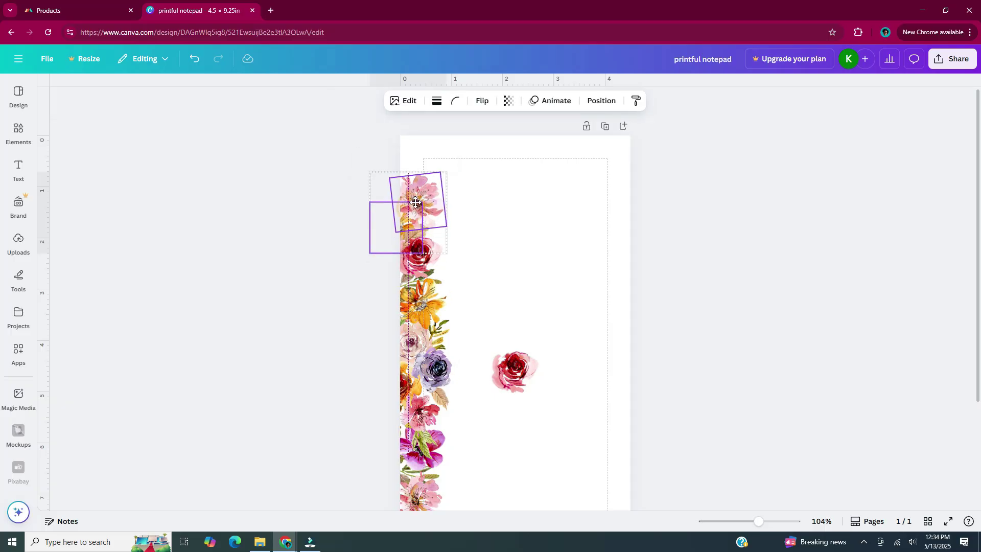
Place a leaf sprig at the top pink blossom and change the layer order so it sits behind the flower.
scroll(544, 288, "down", 2)
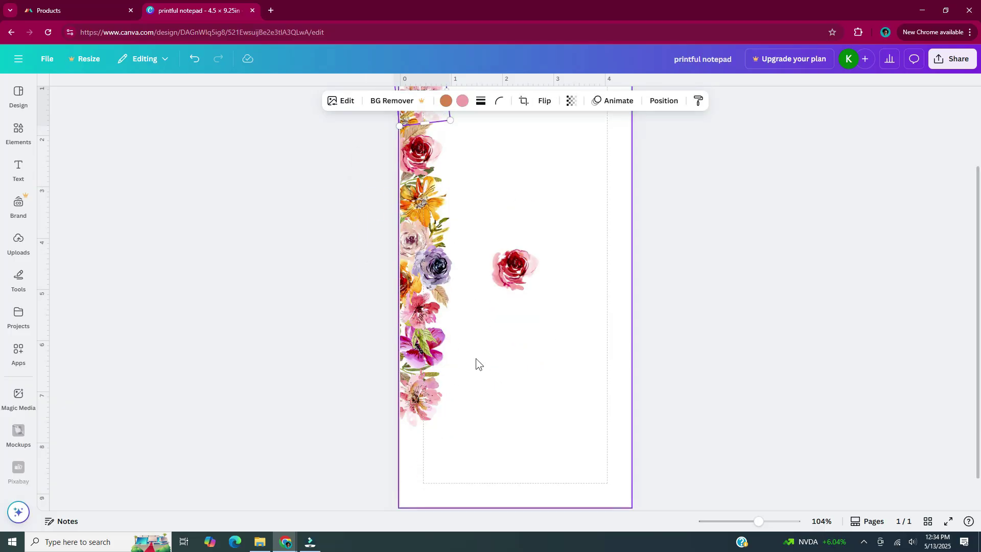
scroll(436, 373, "up", 1)
left_click(380, 404)
left_click_drag(381, 404, 418, 200)
right_click(442, 190)
mouse_move(517, 322)
left_click(639, 333)
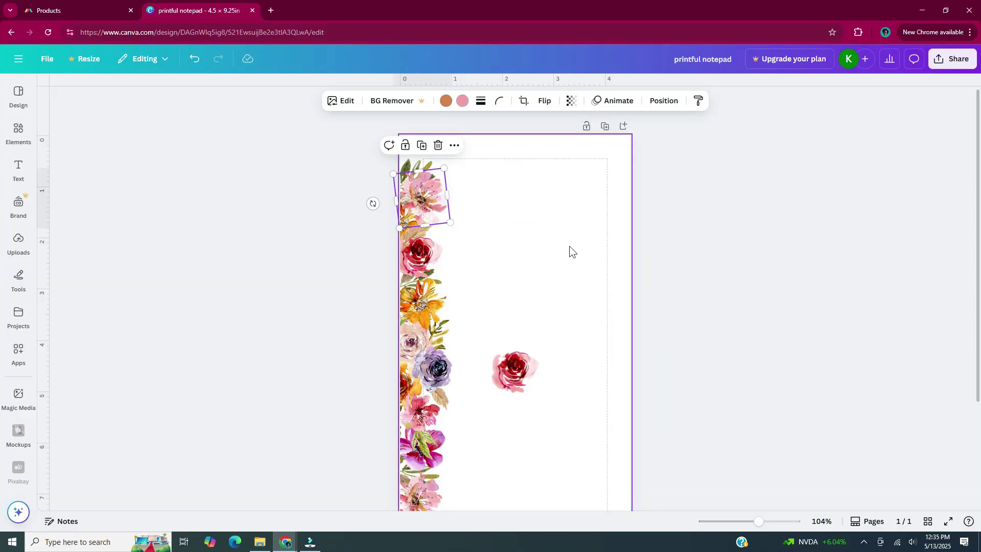
Place a magenta blossom at the top end of the floral strip and adjust the positions of the neighbouring elements.
left_click(479, 262)
scroll(478, 263, "down", 2)
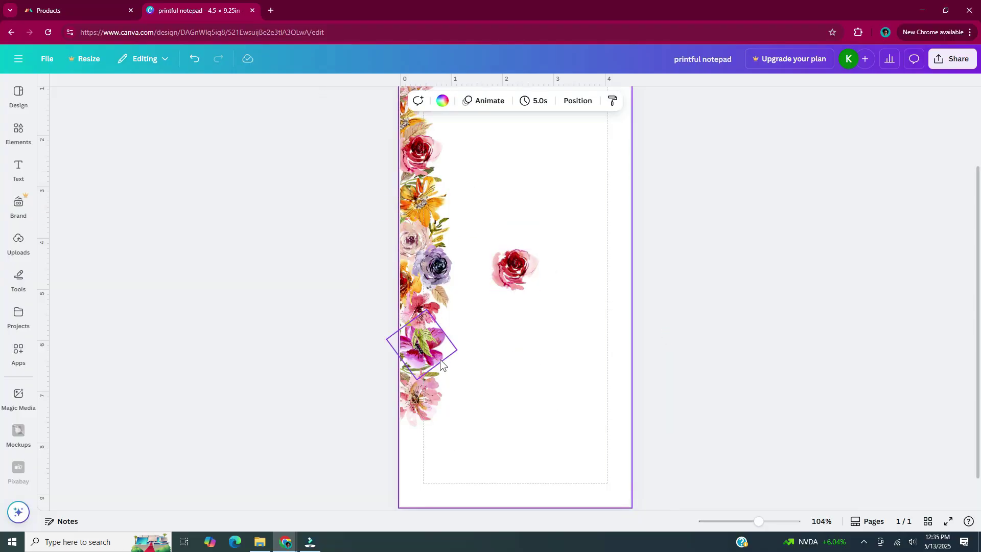
left_click(421, 340)
left_click_drag(420, 339, 424, 155)
left_click(404, 224)
left_click_drag(401, 224, 447, 223)
left_click(470, 234)
left_click(427, 228)
left_click_drag(411, 274, 447, 291)
left_click(503, 225)
Place an orange blossom at the bottom end of the strip and move the loose red rose over to the strip.
scroll(525, 282, "down", 1)
left_click(432, 265)
scroll(483, 377, "down", 2)
left_click_drag(433, 265, 445, 438)
left_click_drag(488, 433, 422, 408)
left_click(514, 234)
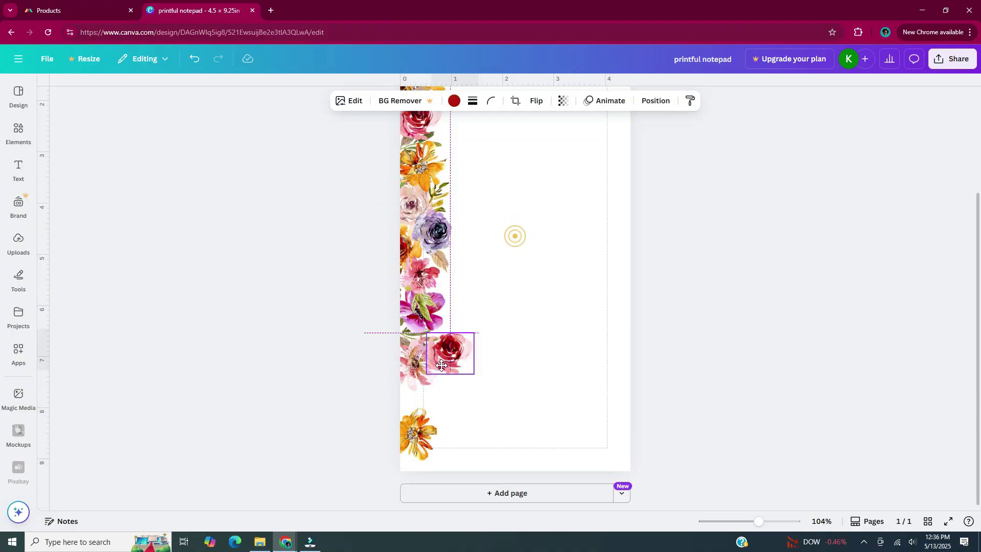
left_click_drag(514, 234, 412, 153)
Tuck a brown leaf between the lowest red rose and the bottom orange blossom and adjust the layer order.
scroll(401, 354, "up", 5)
scroll(335, 221, "down", 2)
left_click(335, 222)
left_click(537, 100)
left_click_drag(327, 266, 357, 450)
scroll(393, 367, "down", 5)
left_click_drag(314, 327, 315, 333)
right_click(350, 365)
mouse_move(424, 313)
left_click(544, 374)
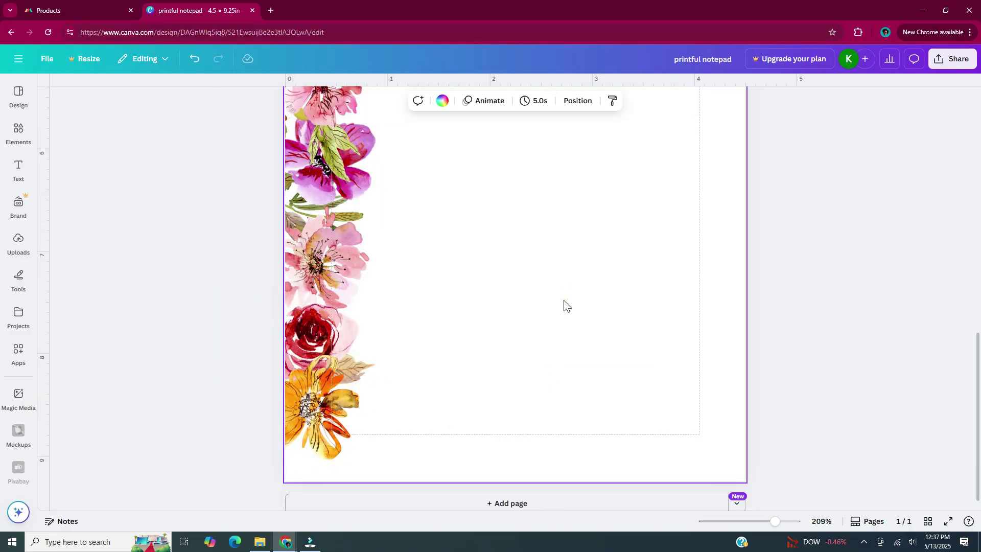
Examine the floral strip along the full height of the page for gaps and overlaps.
scroll(424, 294, "up", 2)
scroll(424, 292, "up", 6)
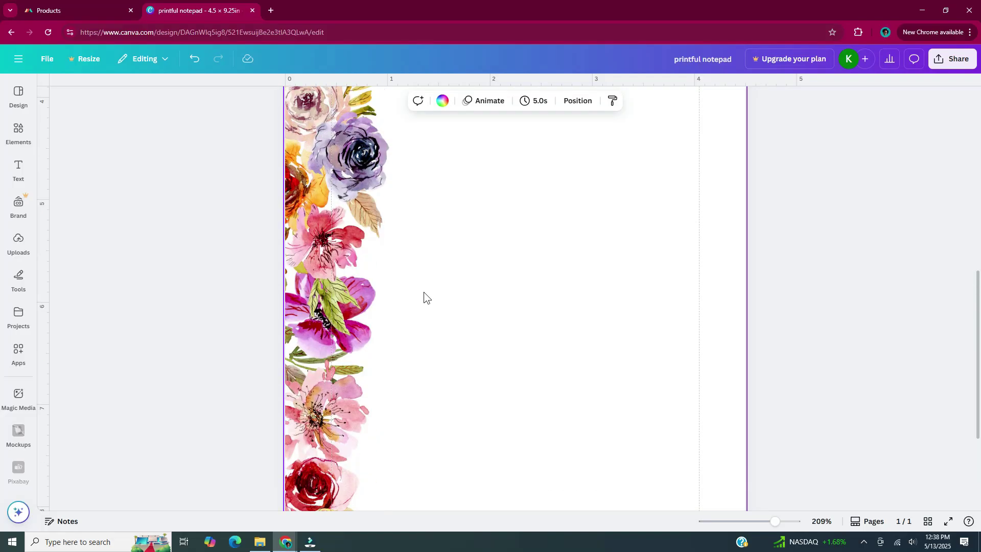
scroll(424, 293, "up", 4)
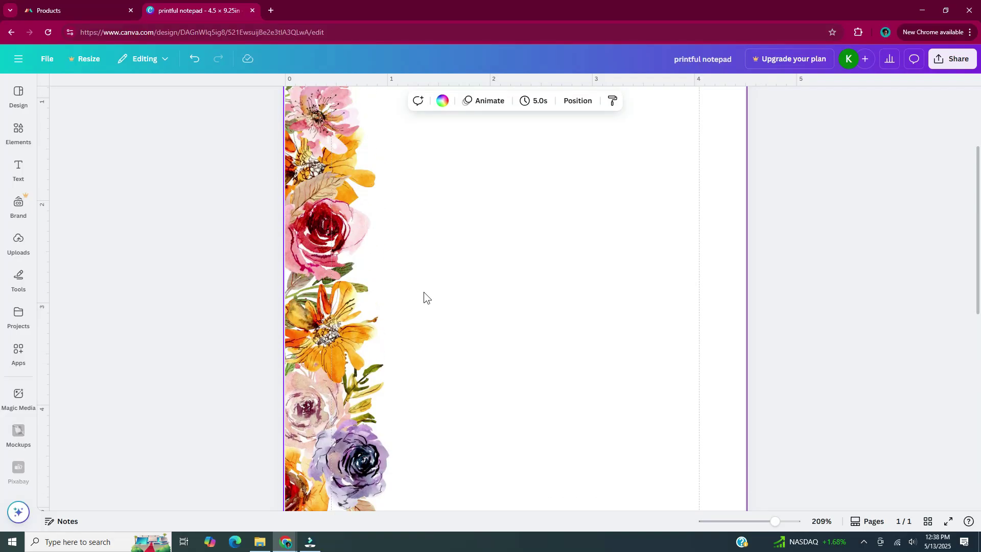
scroll(424, 293, "down", 5)
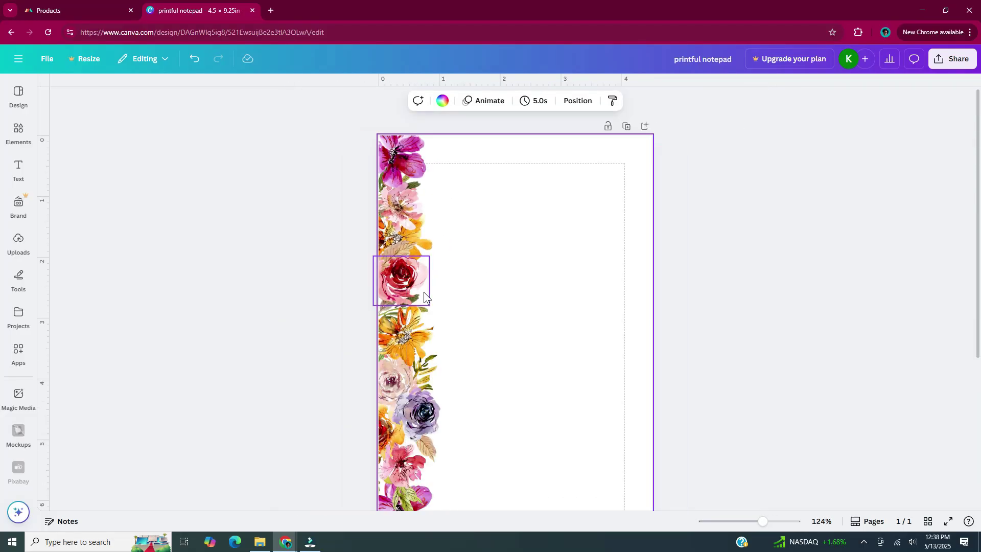
scroll(460, 314, "down", 2)
scroll(464, 320, "down", 1)
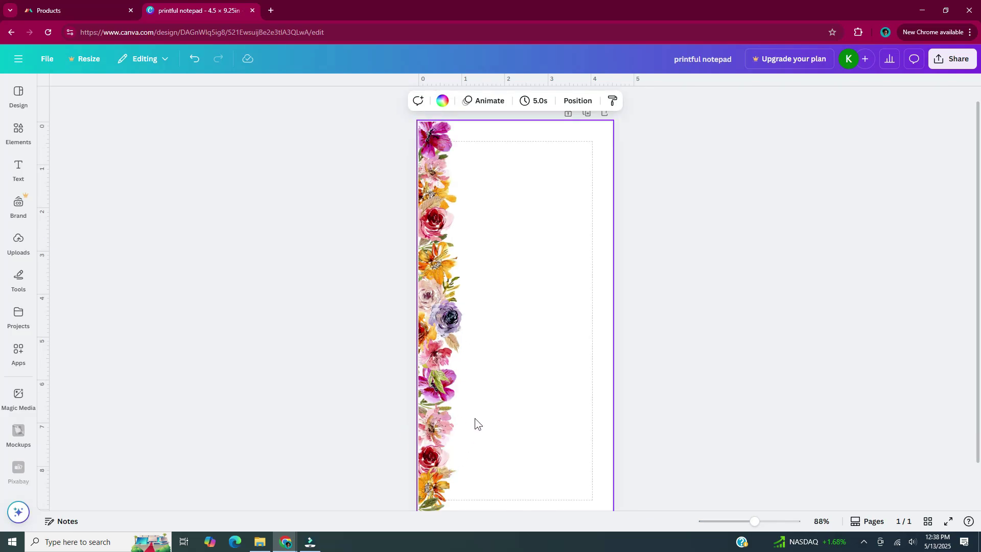
scroll(474, 418, "down", 2)
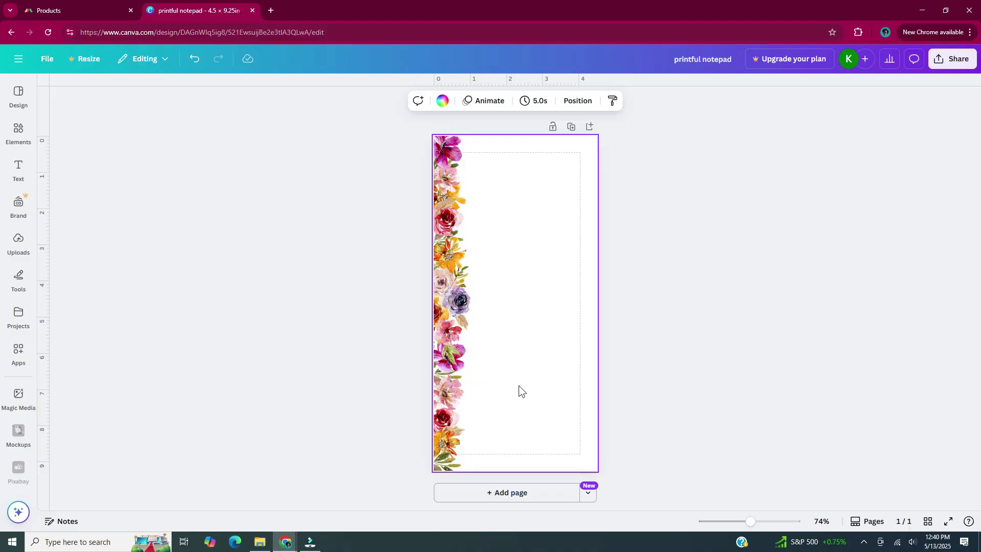
Duplicate the page and group all the flowers on page 2 into one strip.
left_click(578, 127)
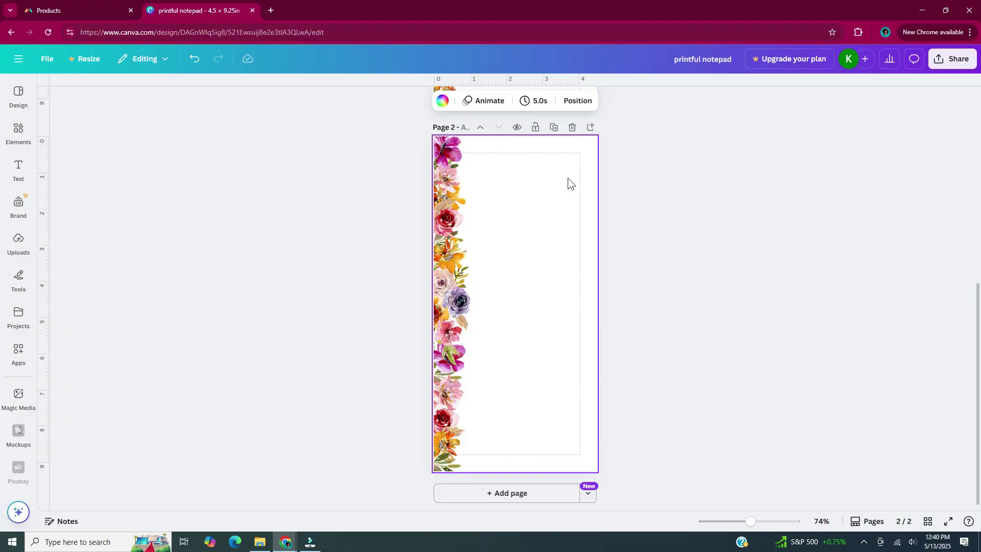
key("ctrl+a")
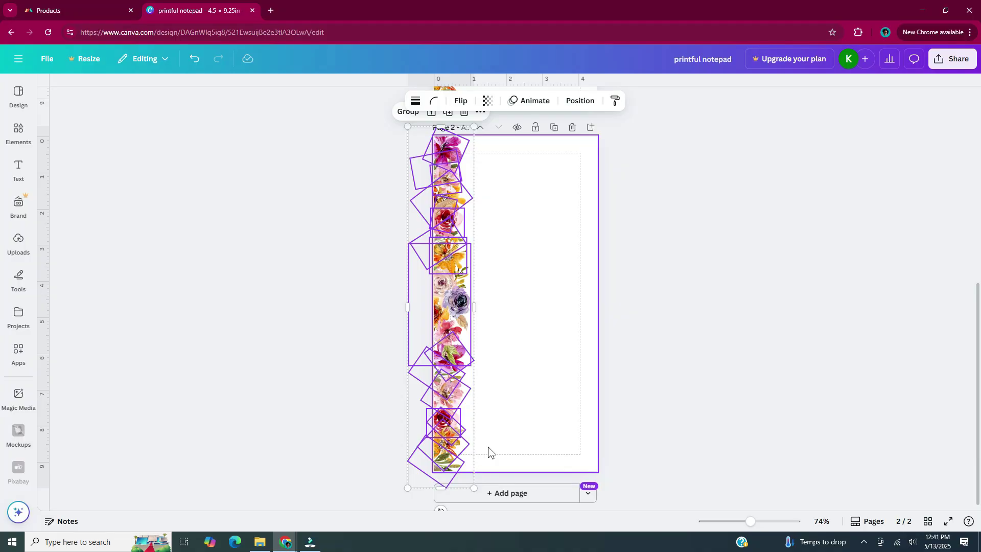
scroll(489, 447, "up", 1)
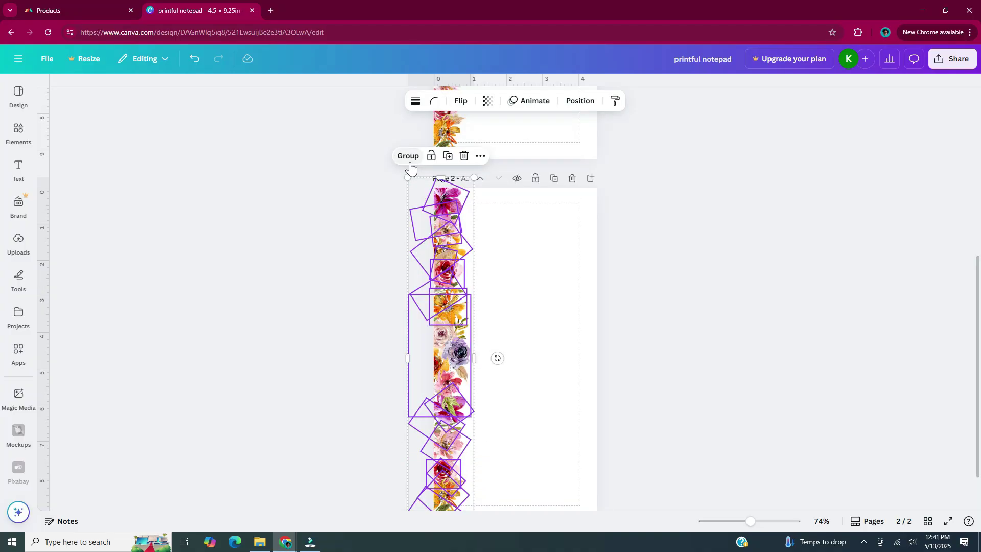
right_click(445, 282)
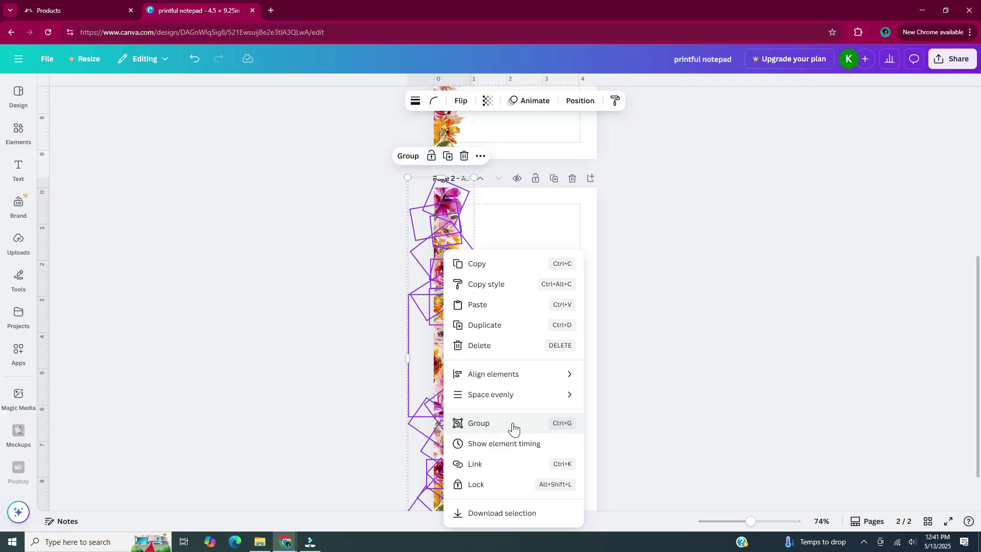
left_click(513, 427)
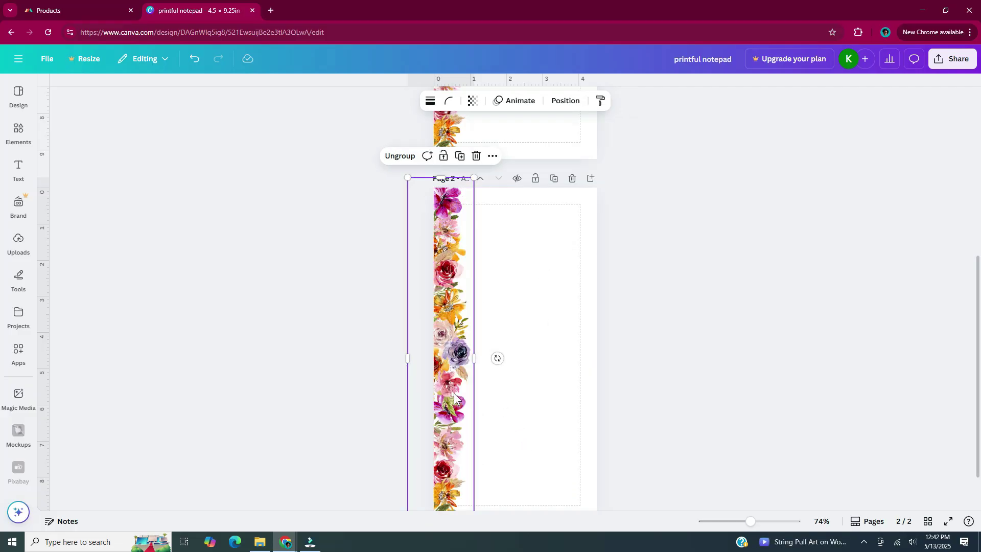
left_click_drag(454, 394, 498, 387)
key("ctrl+z")
Duplicate the grouped floral strip, rotate the copy 180° and place it along the right edge of page 2.
scroll(528, 394, "down", 1)
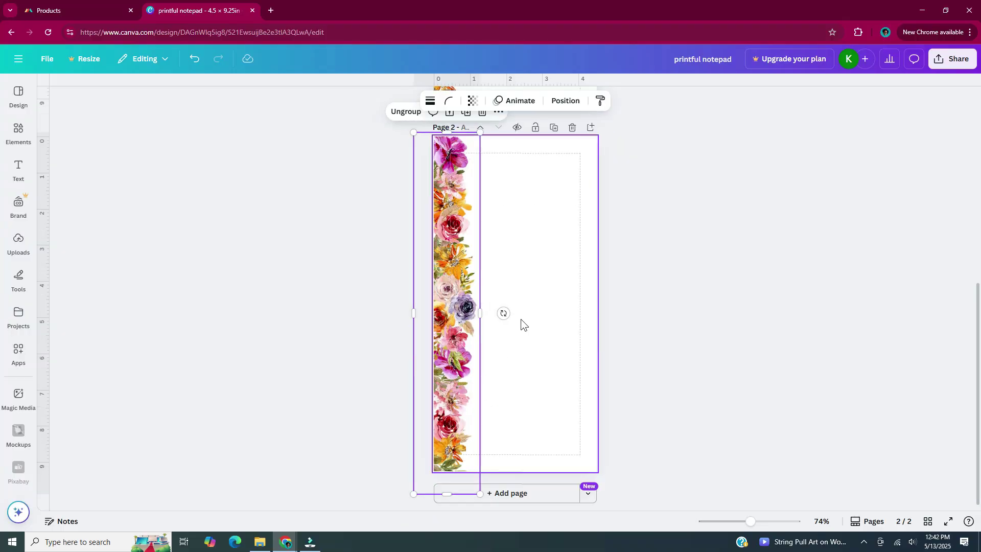
key("ctrl+d")
left_click_drag(521, 324, 601, 309)
left_click_drag(590, 503, 595, 105)
left_click(581, 345)
left_click_drag(581, 345, 613, 361)
Try a further copy of the floral strip turned horizontally across the upper part of page 2.
key("ctrl+d")
left_click_drag(593, 503, 613, 285)
left_click_drag(531, 306, 346, 220)
left_click_drag(466, 195, 464, 214)
key("ctrl+z")
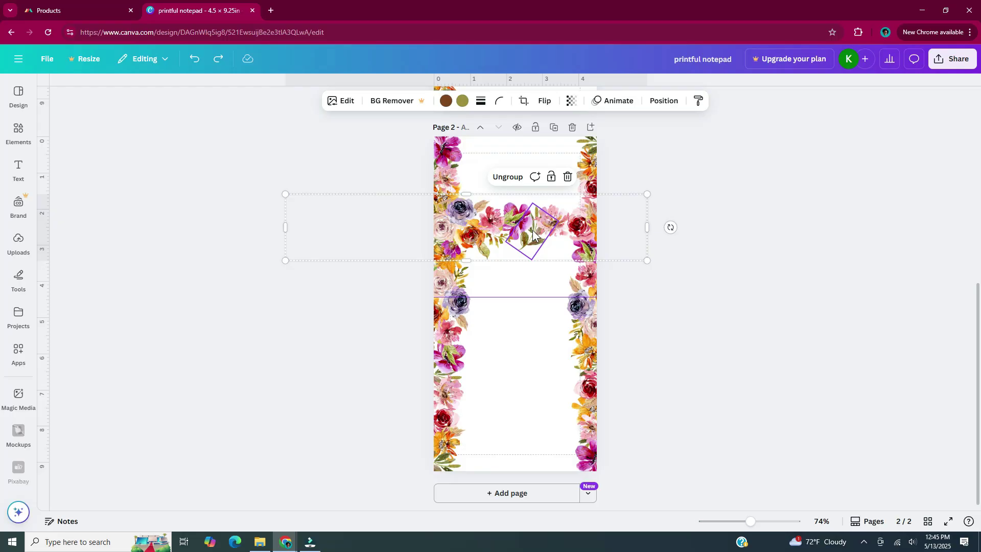
left_click(680, 340)
left_click_drag(506, 227, 558, 152)
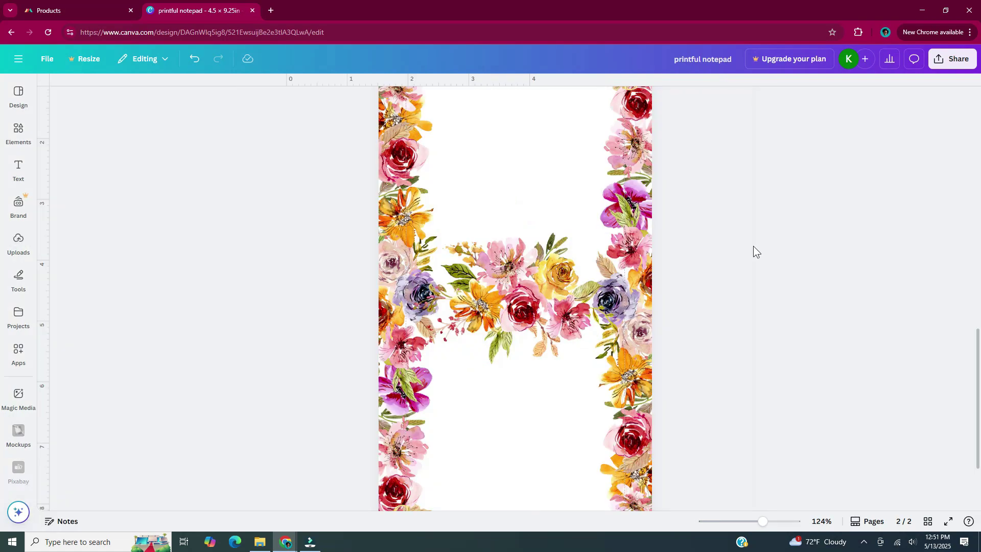
Move the mixed bouquet to the top edge of page 2, turned upside down between the two side strips.
left_click_drag(506, 296, 505, 97)
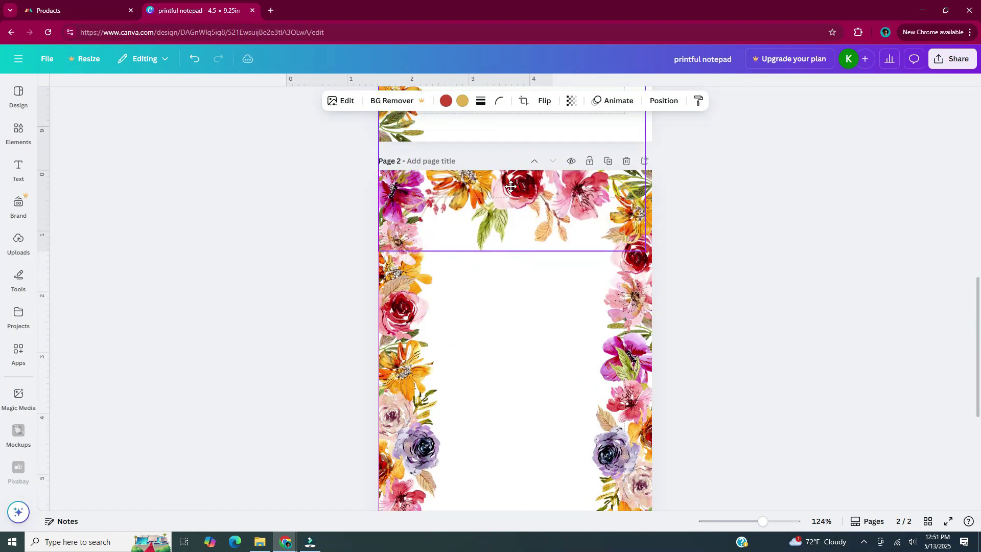
left_click_drag(504, 364, 510, 204)
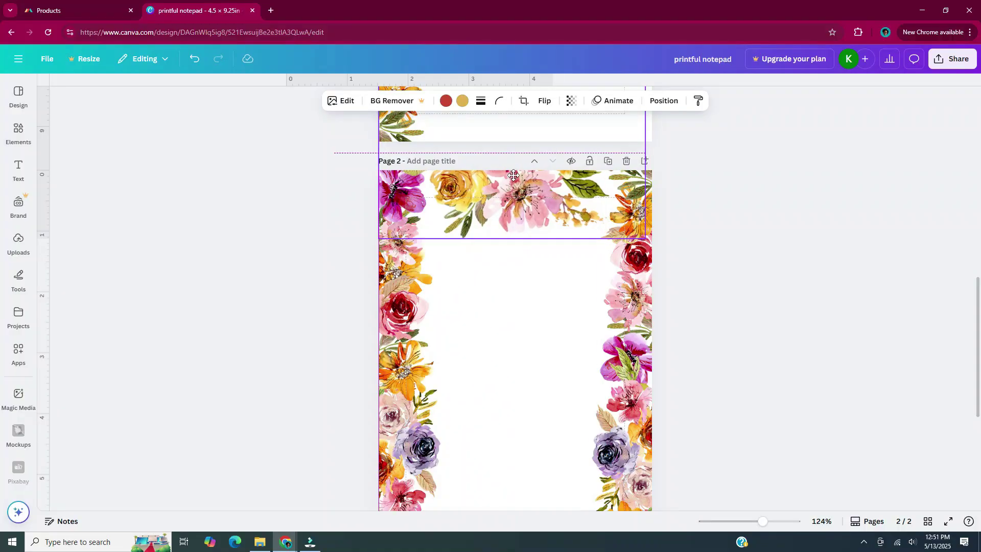
left_click(683, 235)
scroll(691, 215, "down", 5)
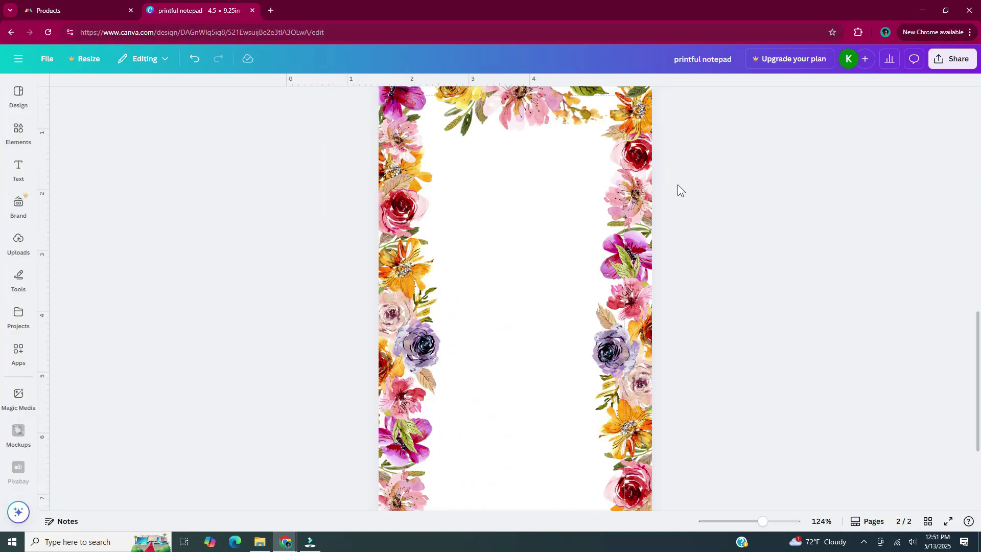
Paste another copy of the mixed bouquet and place it along the bottom edge of page 2 between the side strips.
key("ctrl+v")
left_click_drag(366, 248, 668, 444)
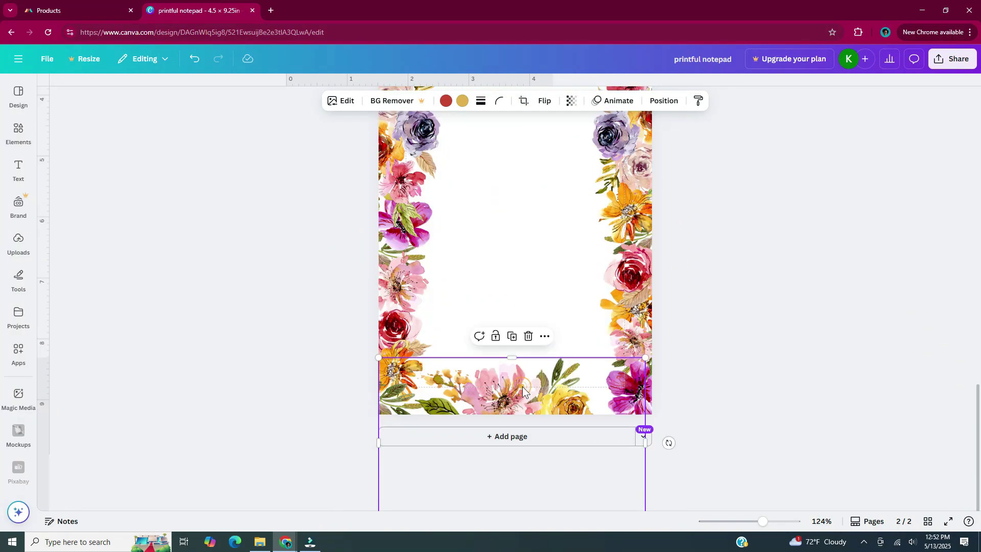
left_click(744, 265)
scroll(595, 294, "down", 5)
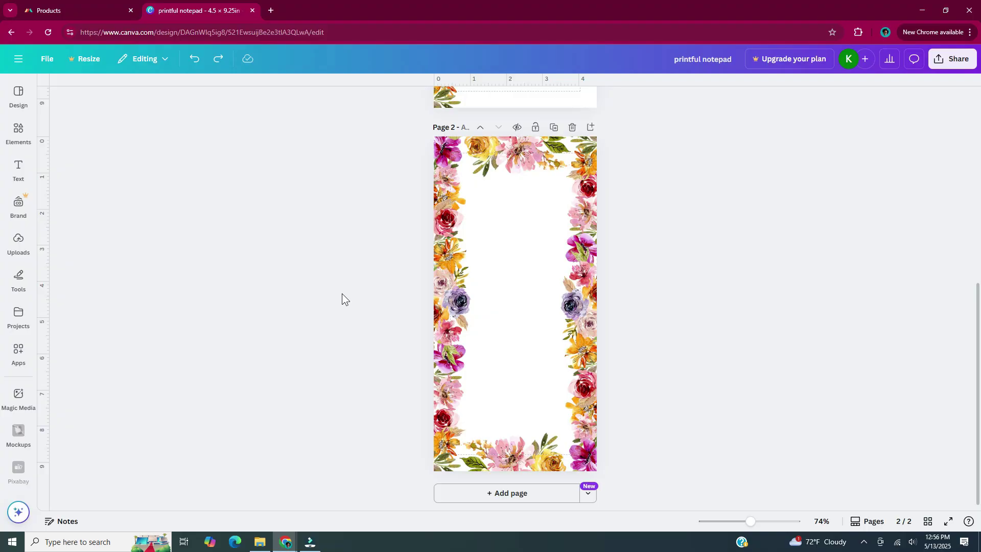
Add a rectangle to page 2 and stretch it over the centre, overlapping the inner edges of the floral border on all sides.
key("r")
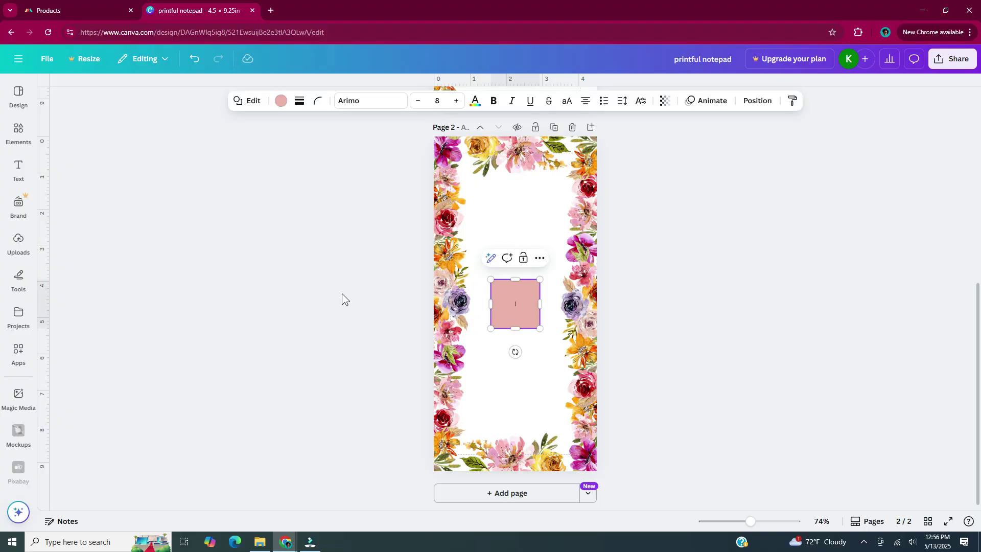
left_click_drag(515, 278, 515, 162)
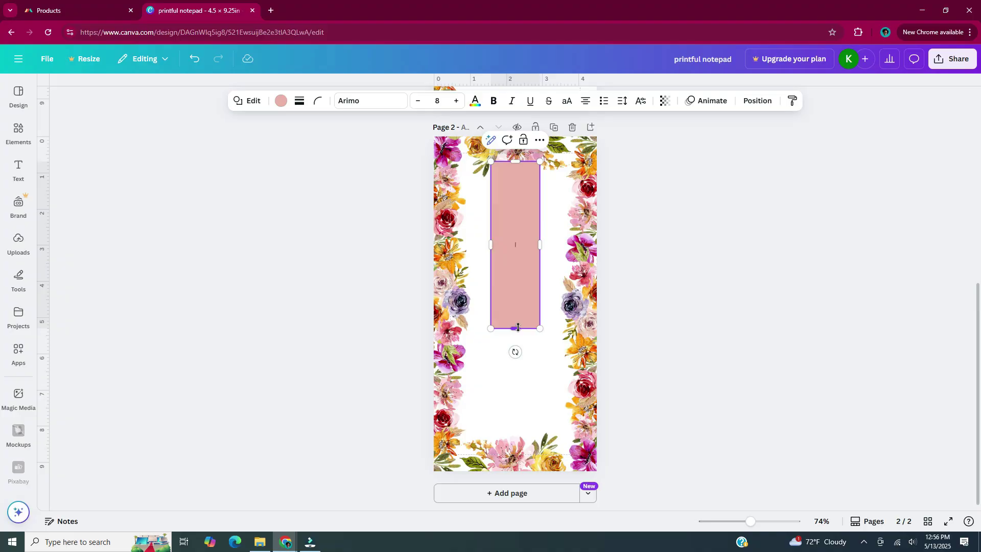
left_click_drag(517, 326, 516, 447)
left_click_drag(491, 305, 458, 305)
left_click_drag(539, 305, 577, 305)
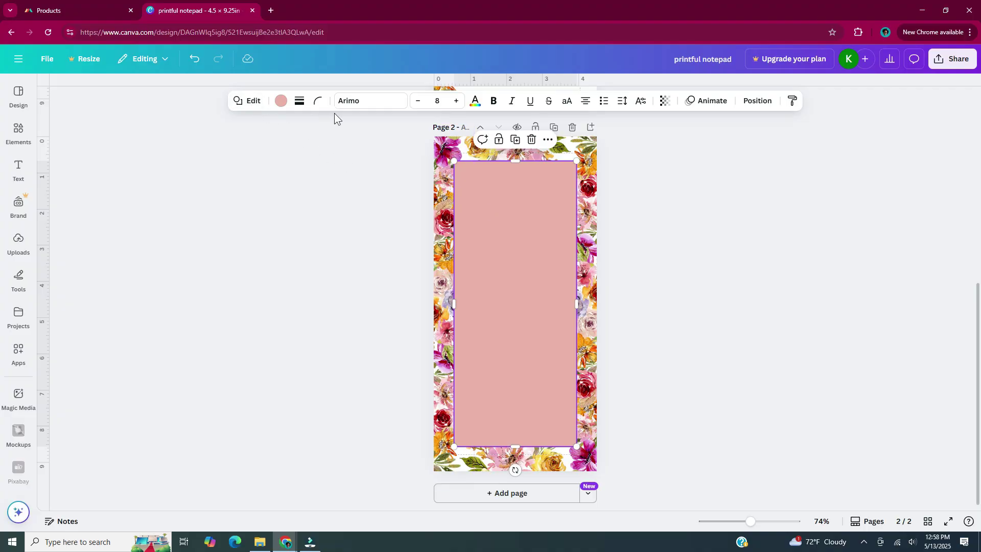
Fill the central rectangle on page 2 with white.
left_click(289, 104)
left_click(166, 169)
left_click(657, 253)
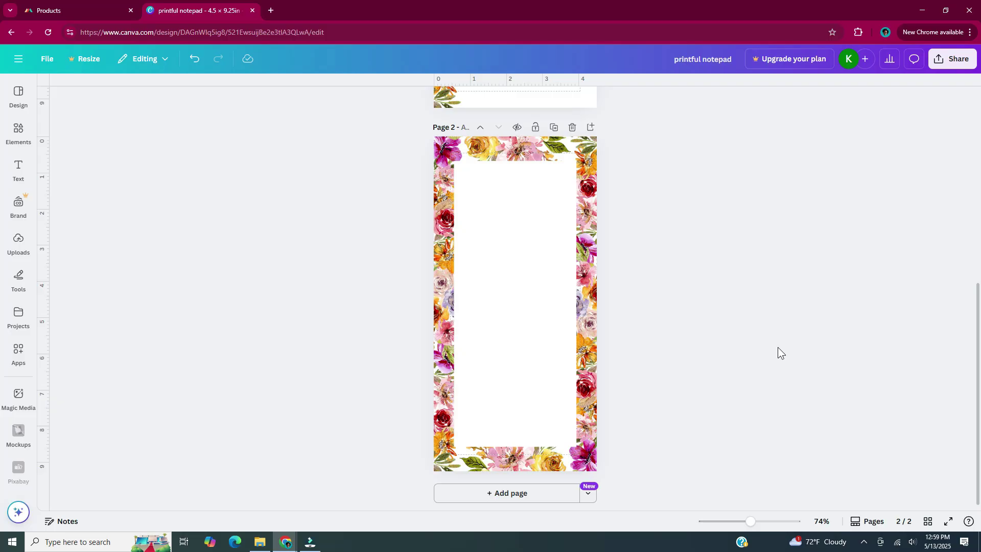
Move the white rectangle down to expose the page, and give the page 2 background a custom pink, #ffc6f4.
left_click_drag(511, 262, 501, 355)
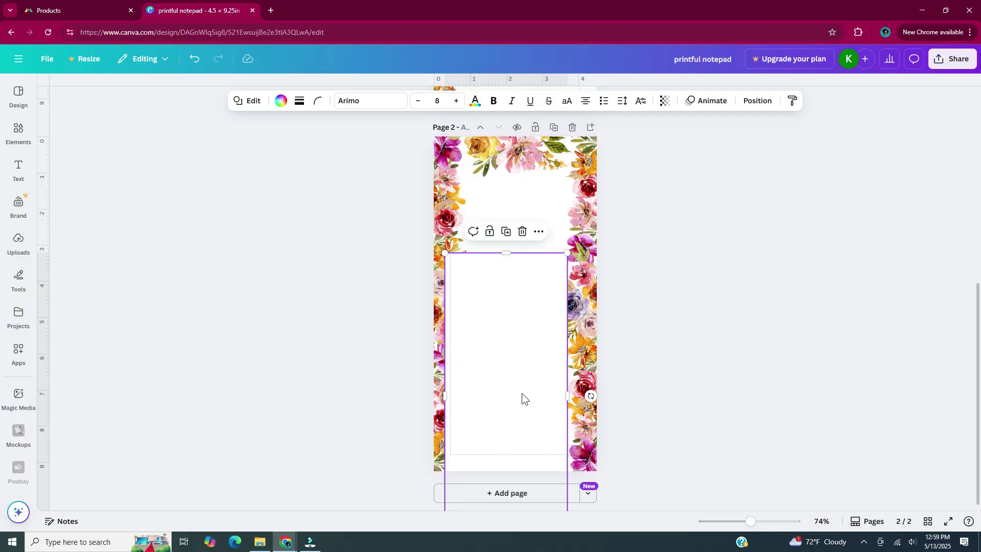
left_click(504, 202)
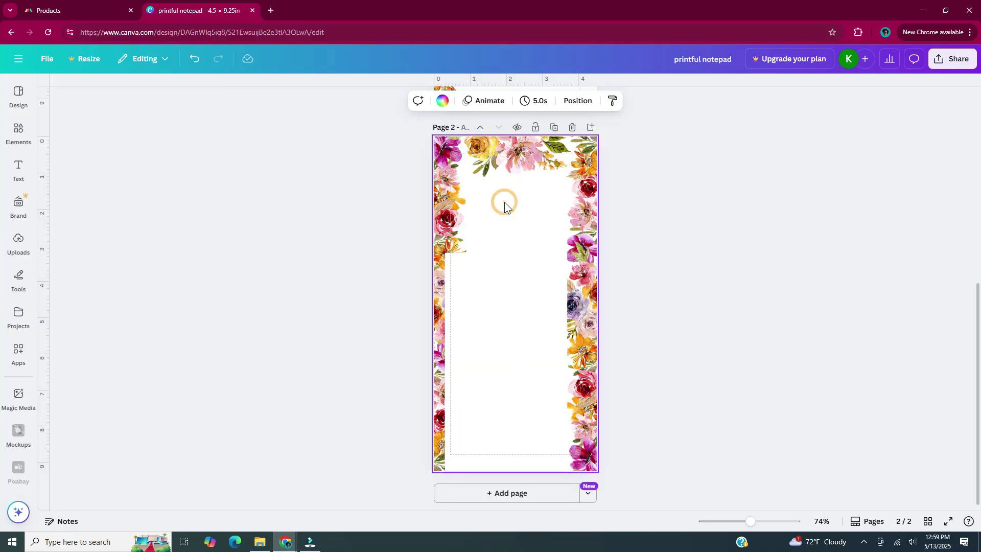
left_click(443, 101)
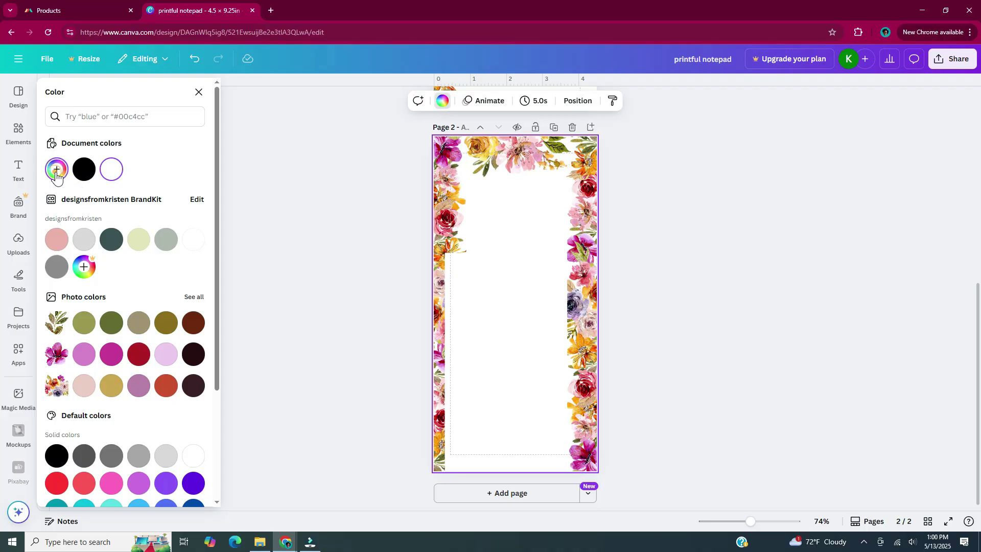
left_click(56, 172)
left_click_drag(65, 247, 90, 221)
scroll(243, 267, "up", 2)
left_click_drag(56, 282, 176, 282)
Lighten the page 2 background pink to #FFE2F9.
left_click(516, 188)
scroll(516, 188, "down", 3)
left_click(442, 101)
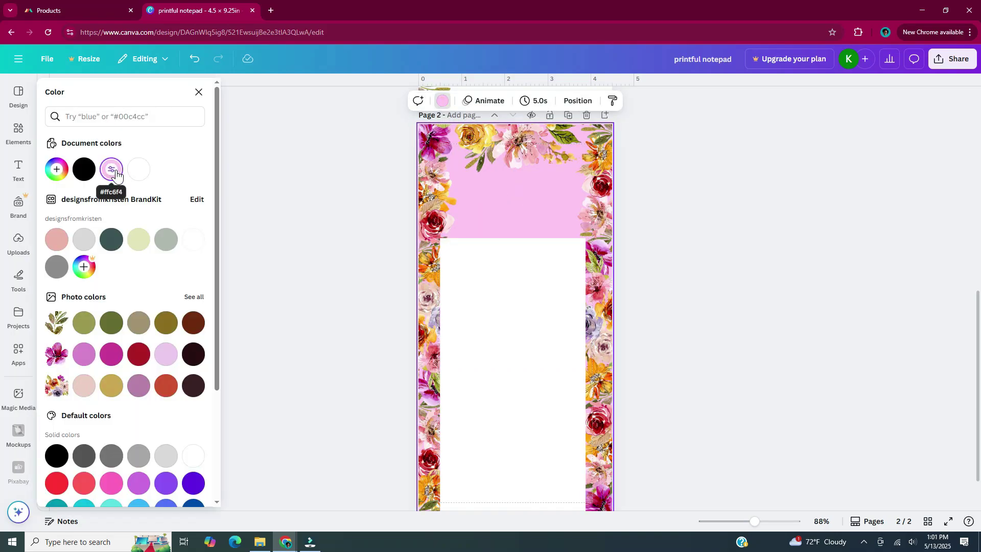
left_click(112, 169)
left_click_drag(77, 227, 70, 210)
scroll(786, 302, "up", 2)
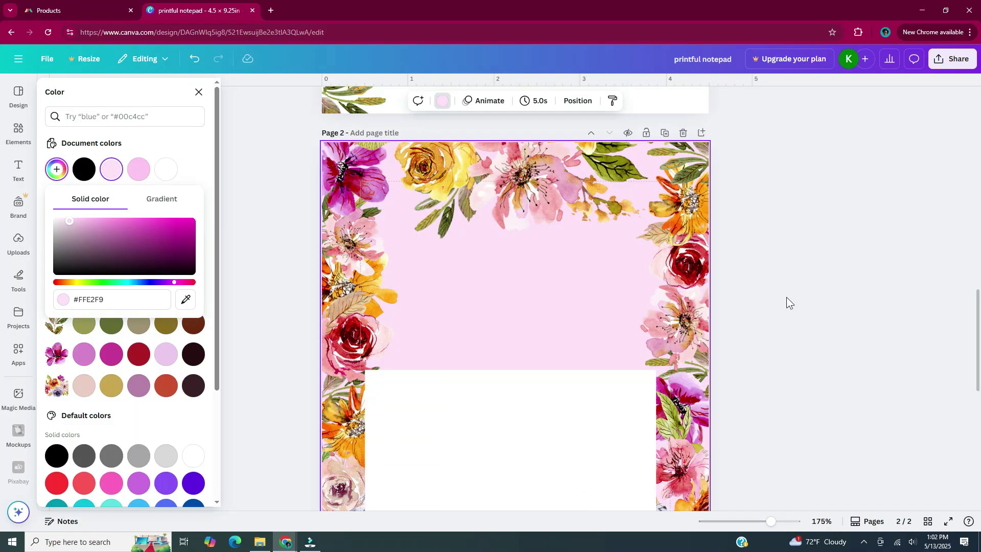
left_click(787, 297)
Move the white rectangle back up to the centre of page 2, inside the floral frame.
scroll(513, 365, "down", 2)
scroll(527, 357, "down", 1)
left_click_drag(526, 356, 528, 287)
left_click(712, 287)
scroll(712, 287, "down", 1)
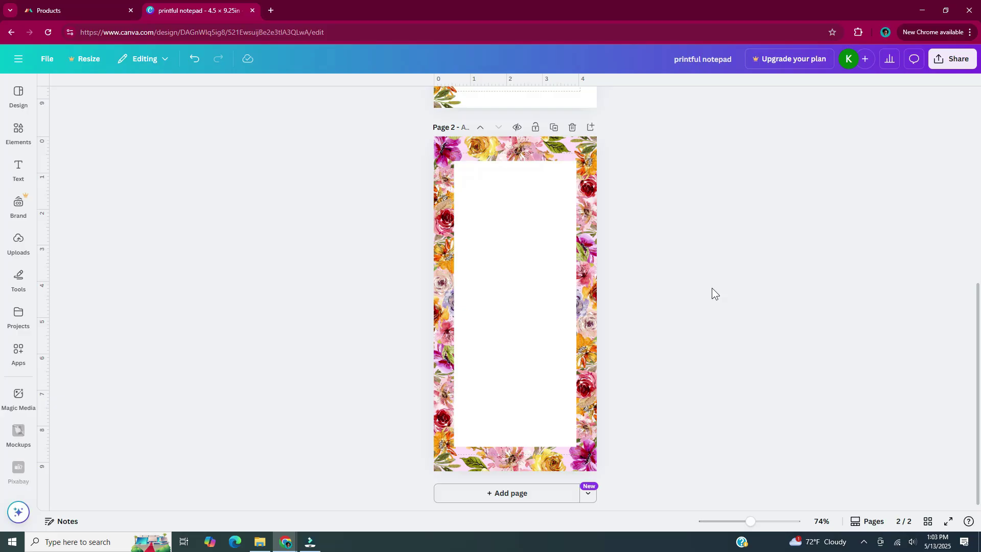
Give the white rectangle a solid border with a weight of 1.
left_click(525, 272)
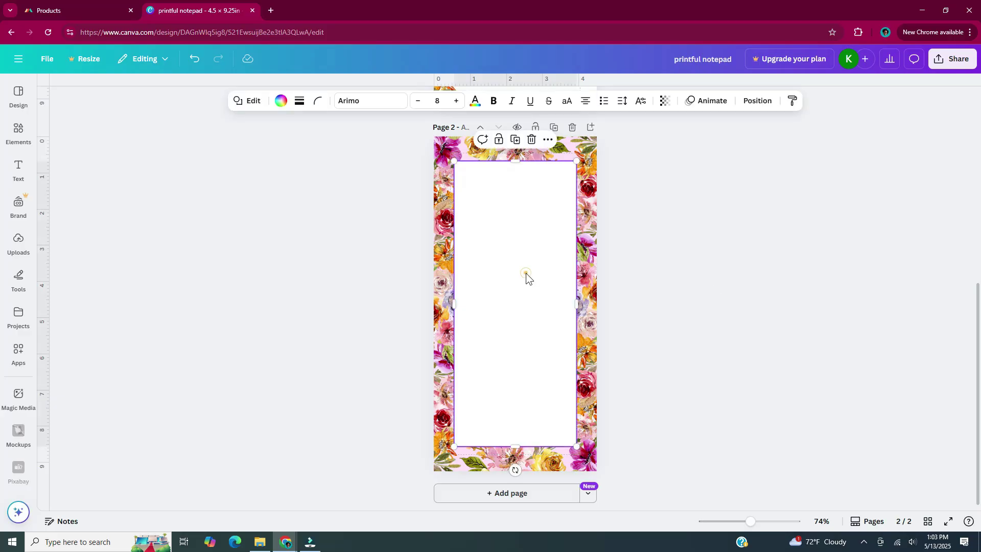
left_click(301, 103)
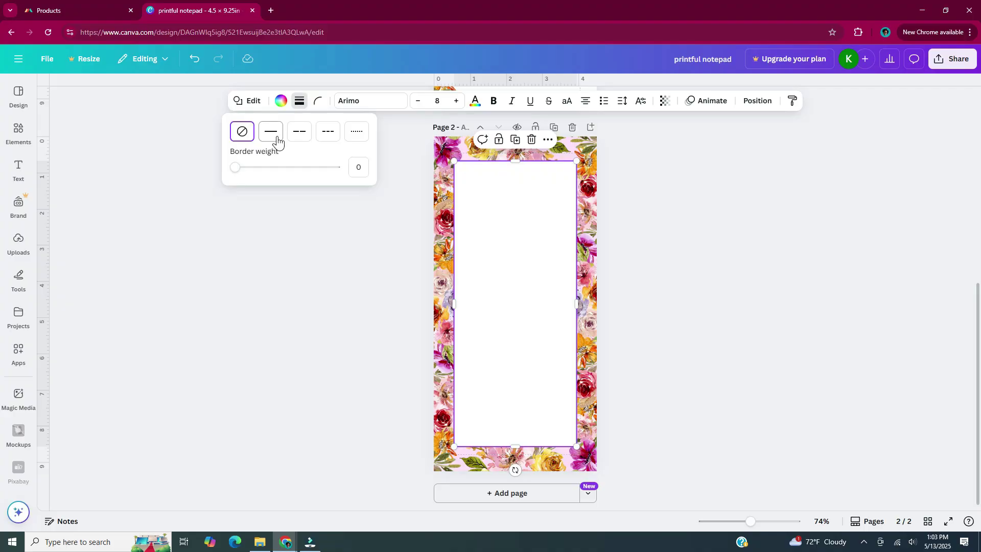
left_click(271, 132)
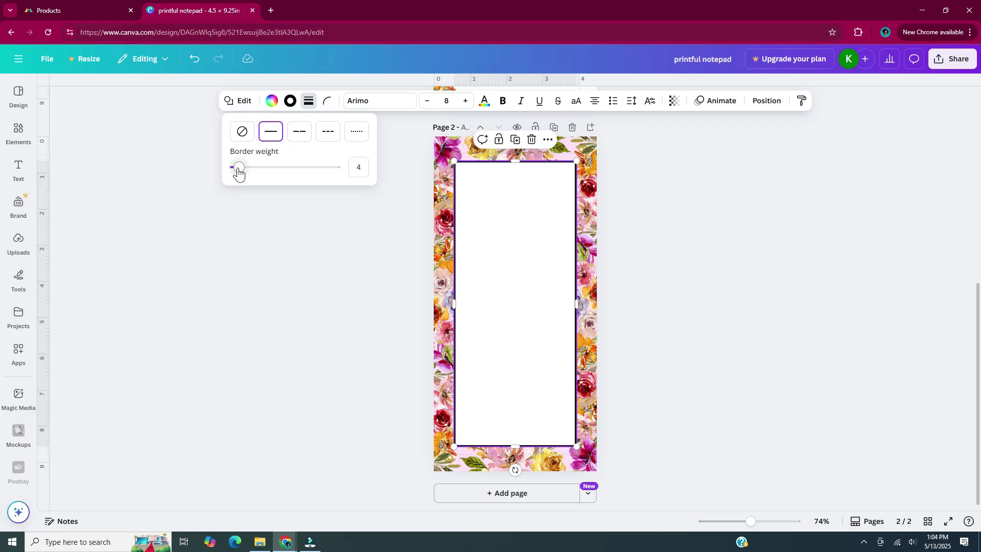
left_click_drag(238, 172, 237, 169)
key("ctrl+plus")
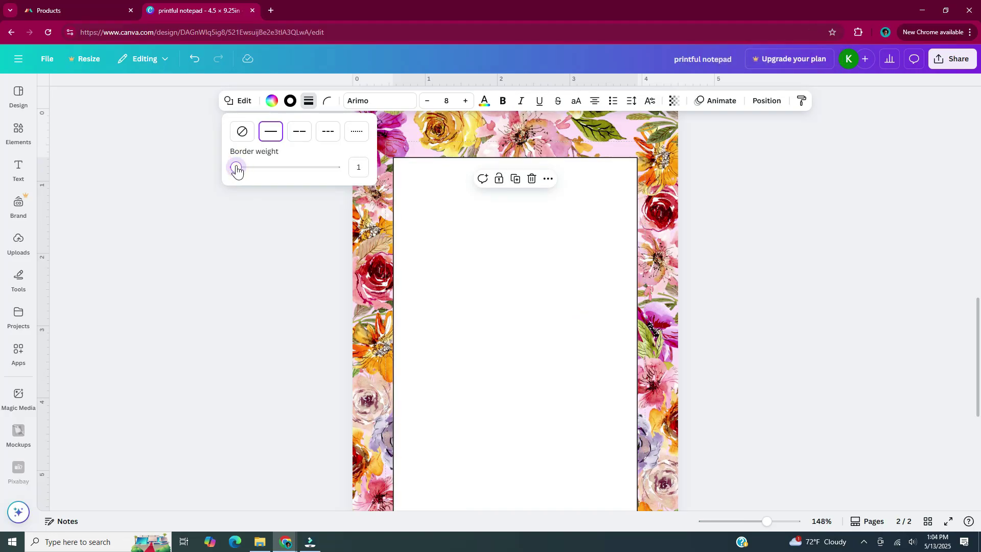
left_click(149, 257)
key("ctrl+plus")
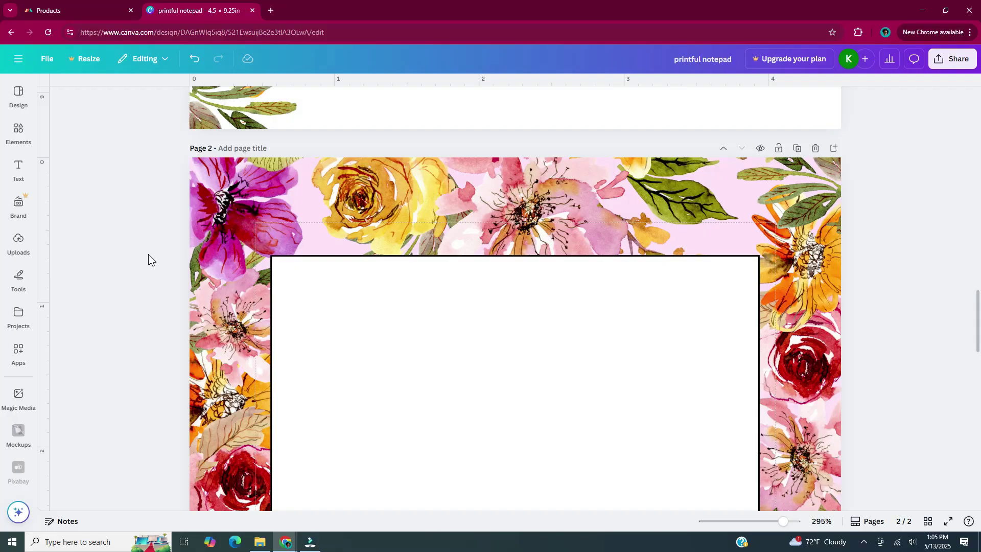
Change the rectangle's border colour to the mauve from the flower photo colours.
left_click(391, 378)
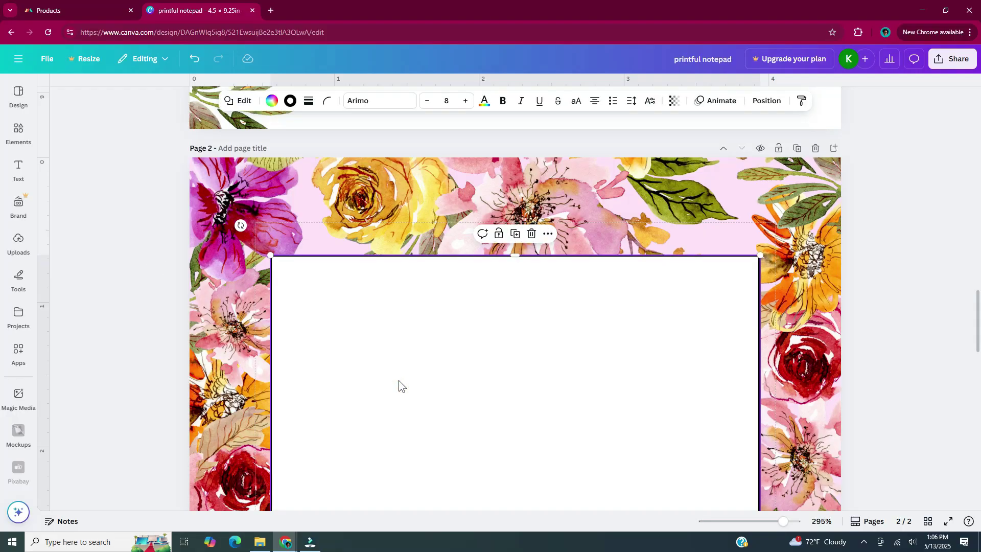
left_click(291, 101)
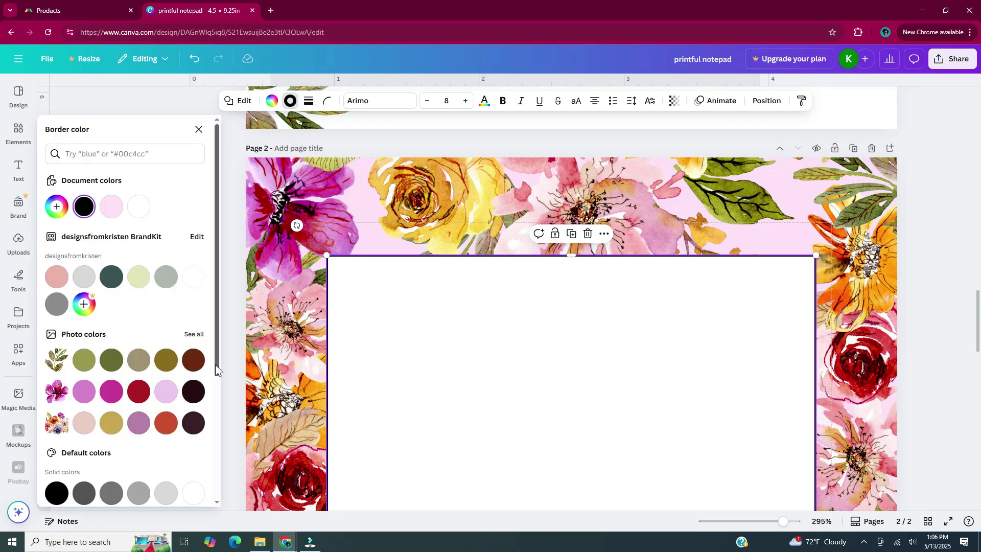
left_click(193, 335)
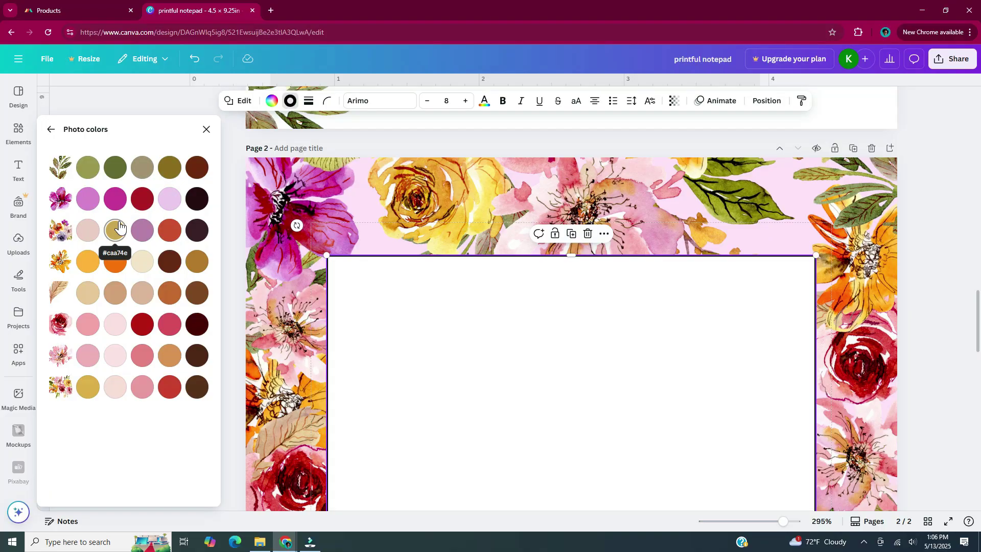
key("Escape")
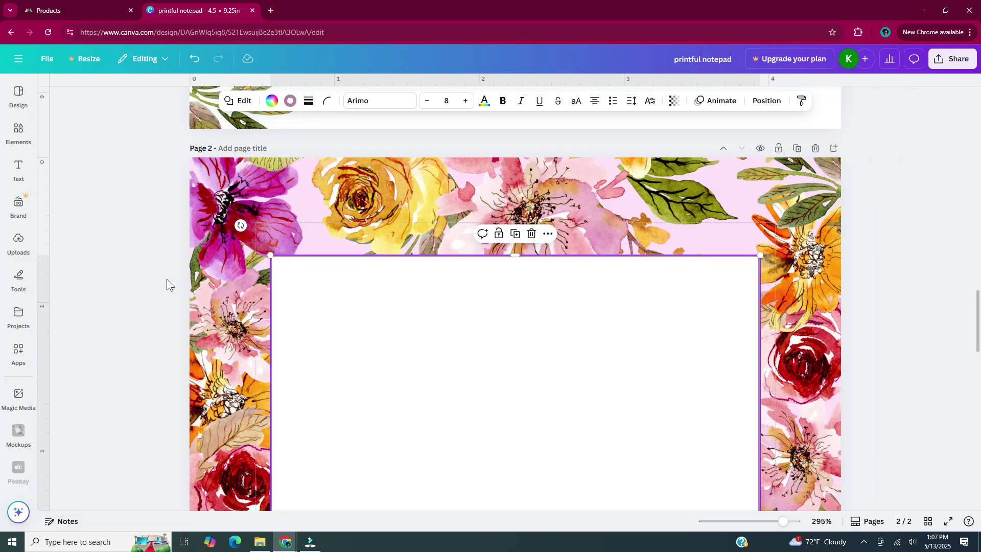
left_click(167, 279)
scroll(832, 252, "down", 6, "ctrl")
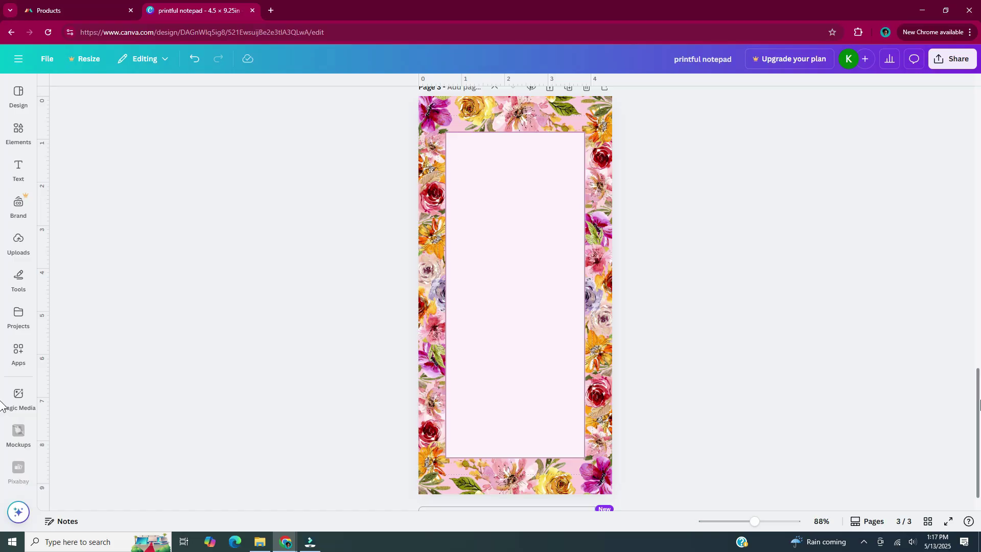
Select all the elements on page 4 and lock them.
left_click(625, 321)
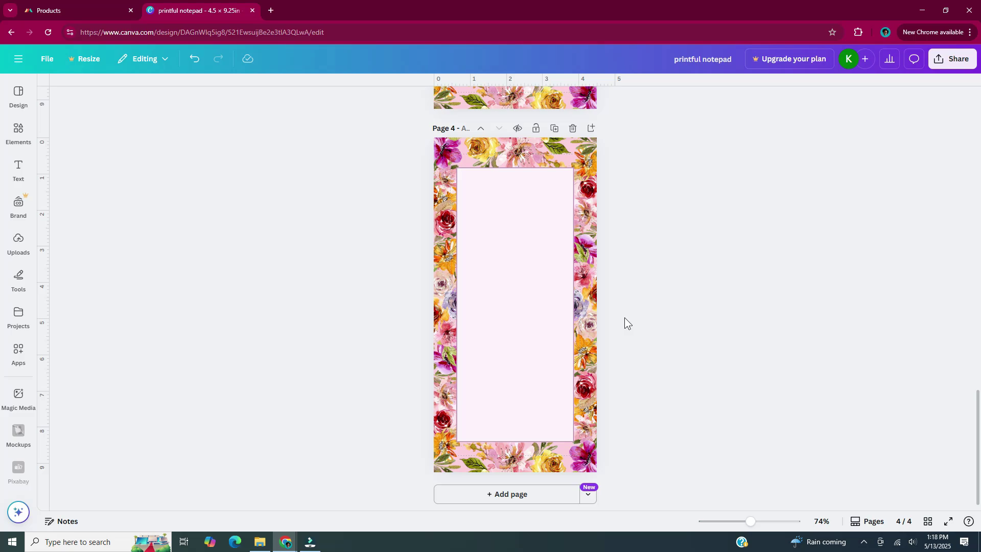
left_click_drag(415, 136, 667, 476)
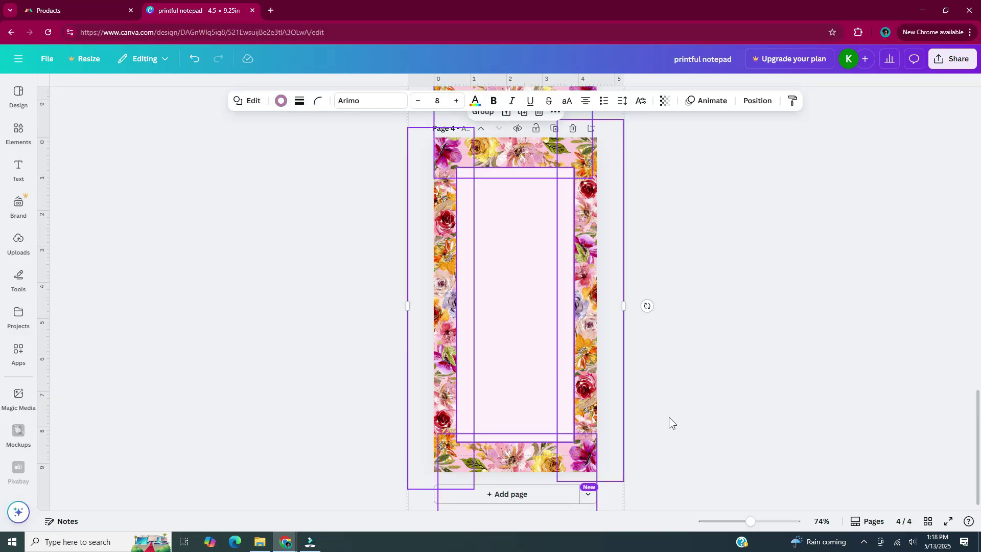
key("ctrl+z")
right_click(515, 328)
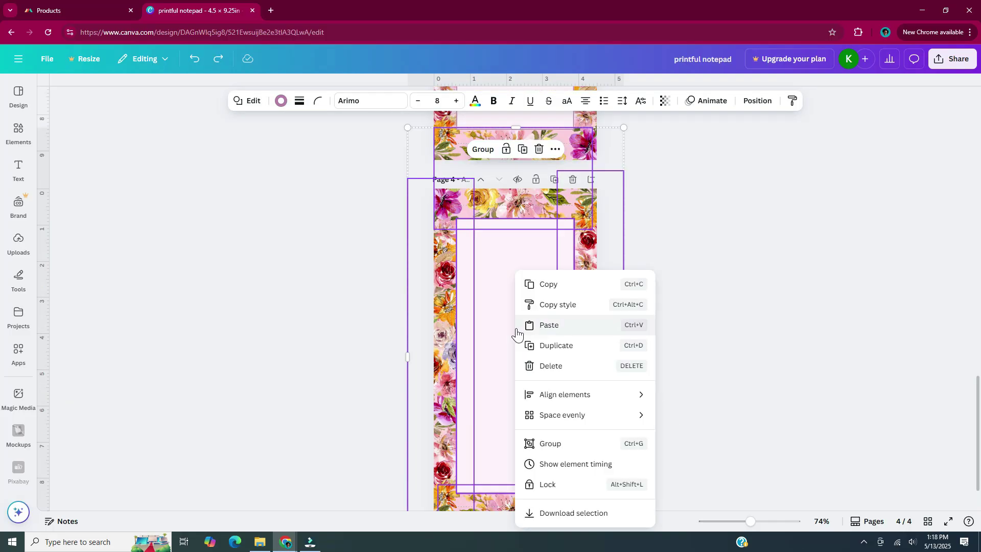
left_click(590, 490)
key("Escape")
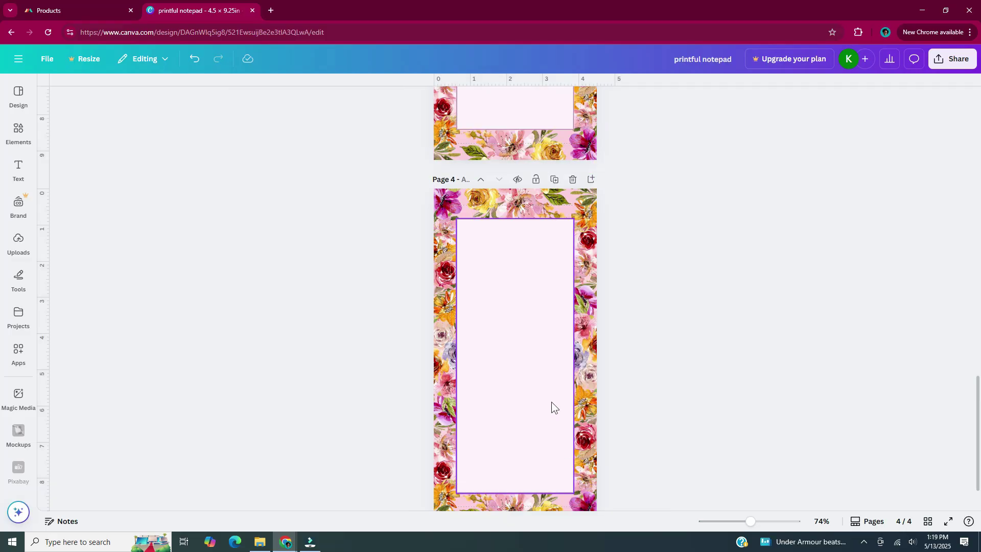
Test the lock by selecting the top bouquet and trying to move elements on page 4.
left_click(496, 207)
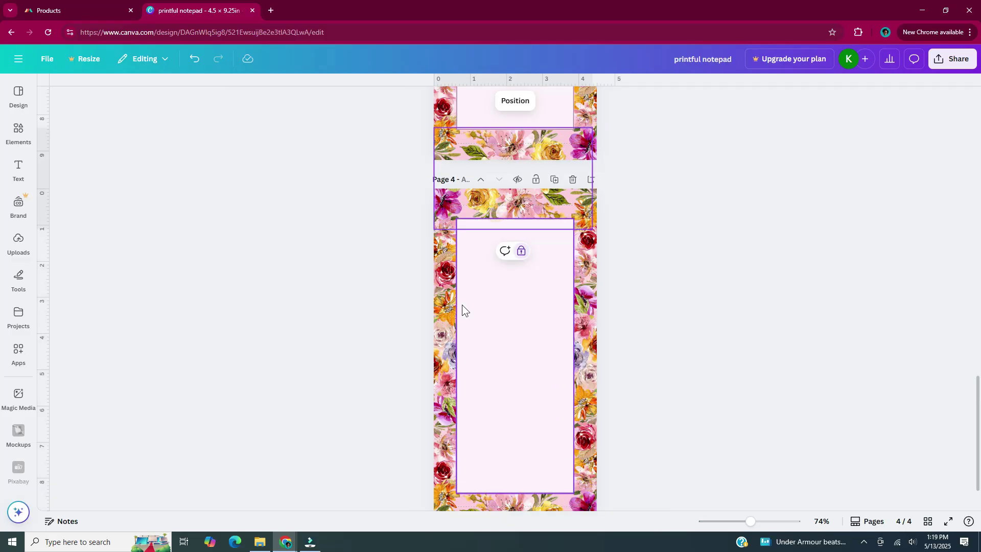
key("Escape")
left_click_drag(538, 363, 598, 262)
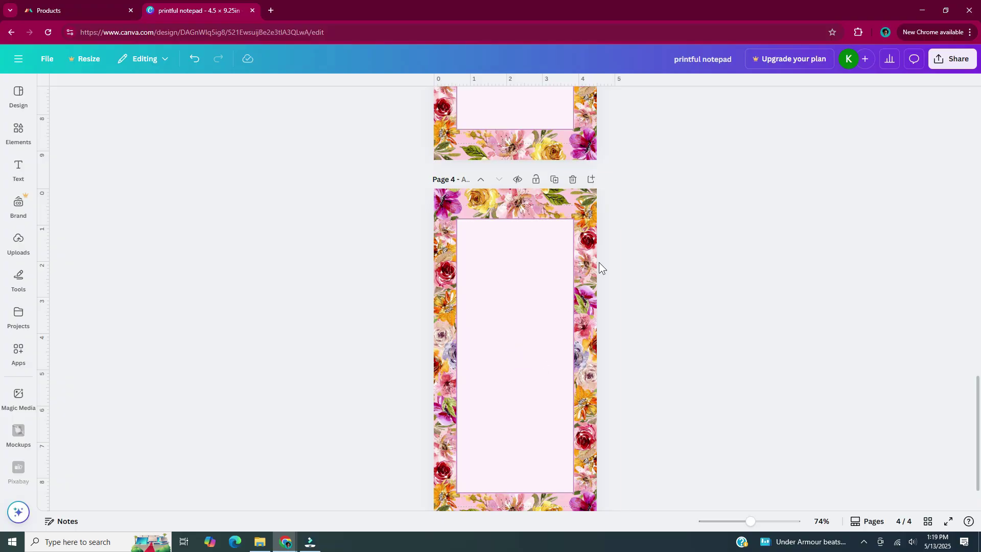
Add a horizontal line to page 4 and move it near the top of the inner panel.
key("l")
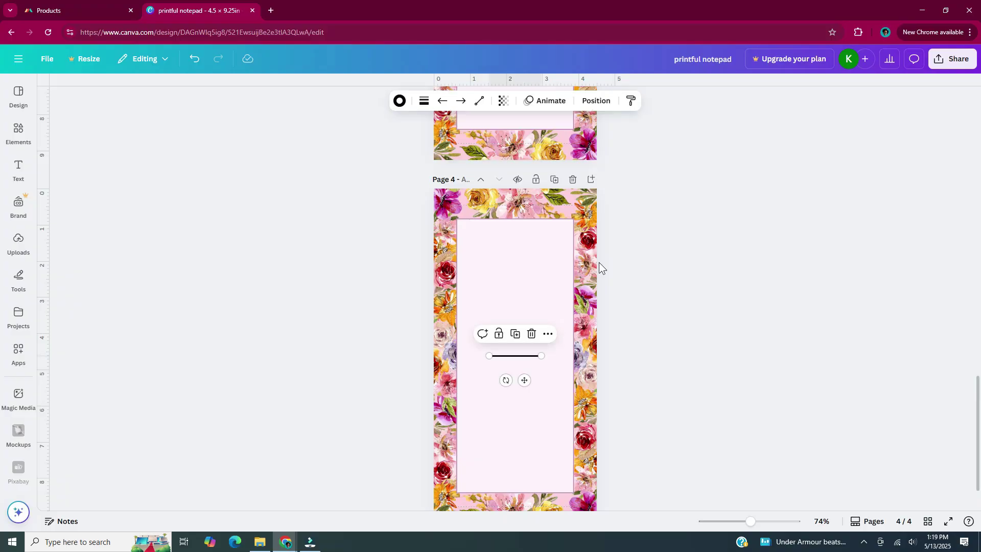
key("ctrl+plus")
key("ctrl+plus")
key("ctrl+plus")
key("ctrl+plus")
left_click_drag(524, 510, 519, 221)
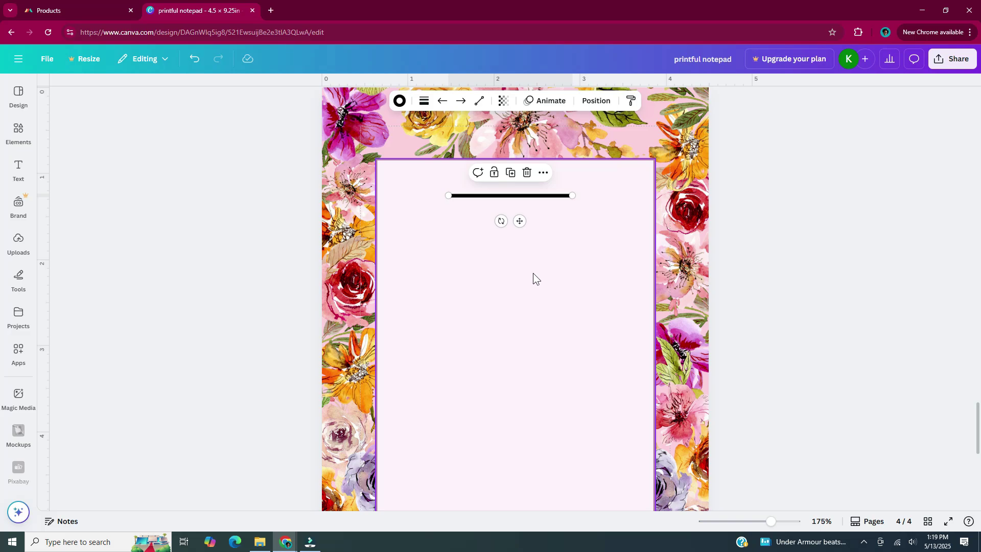
Extend both ends of the line to about 2.9 in long and centre it within the inner panel.
left_click_drag(448, 195, 390, 195)
left_click_drag(573, 196, 640, 196)
left_click_drag(522, 221, 524, 221)
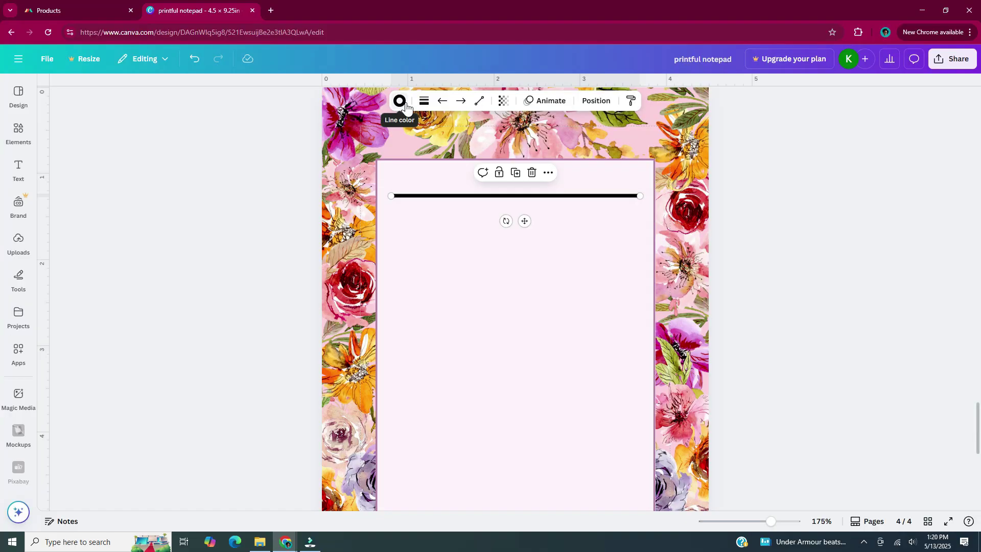
Give the line the same mauve as the panel border and a weight of 1, and move it slightly lower.
left_click(406, 107)
left_click(111, 168)
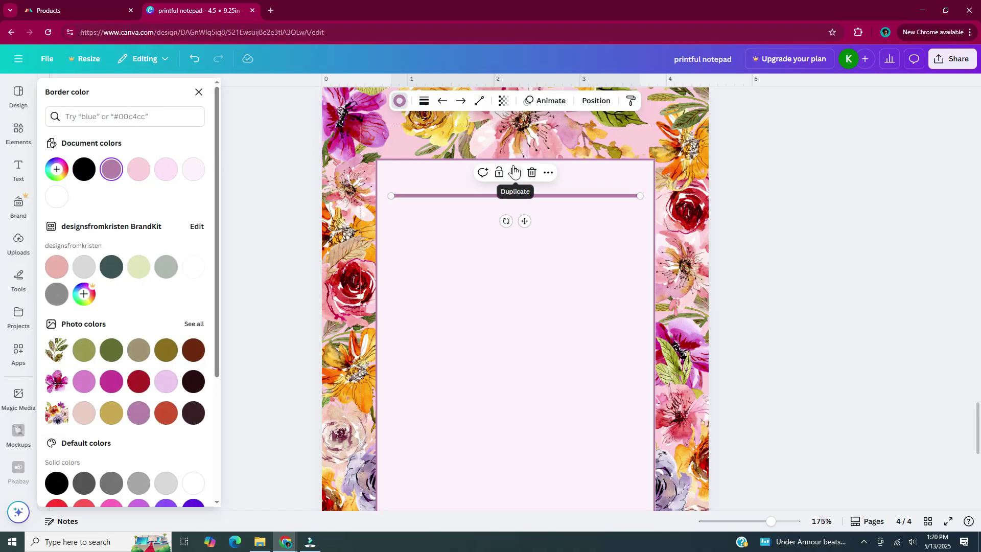
left_click(425, 101)
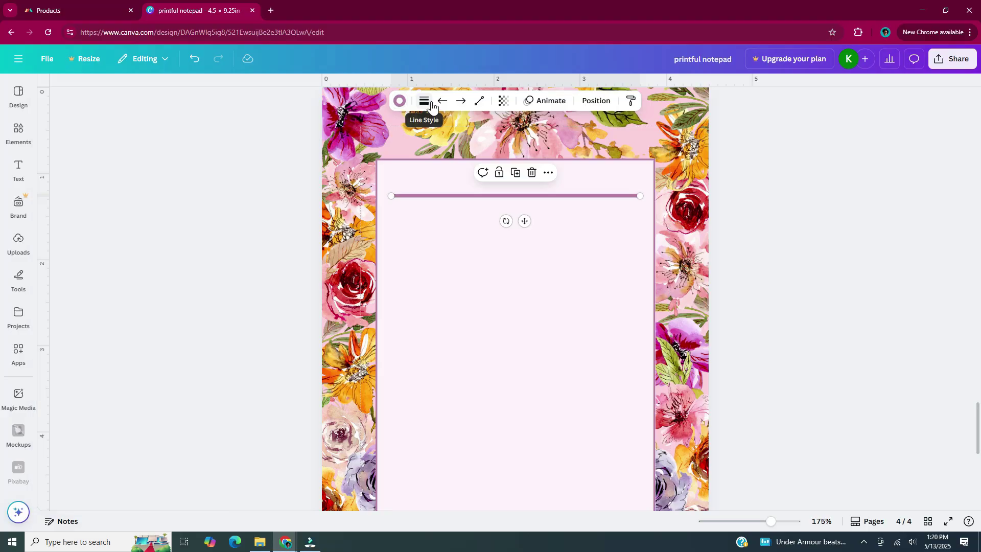
left_click_drag(362, 193, 357, 192)
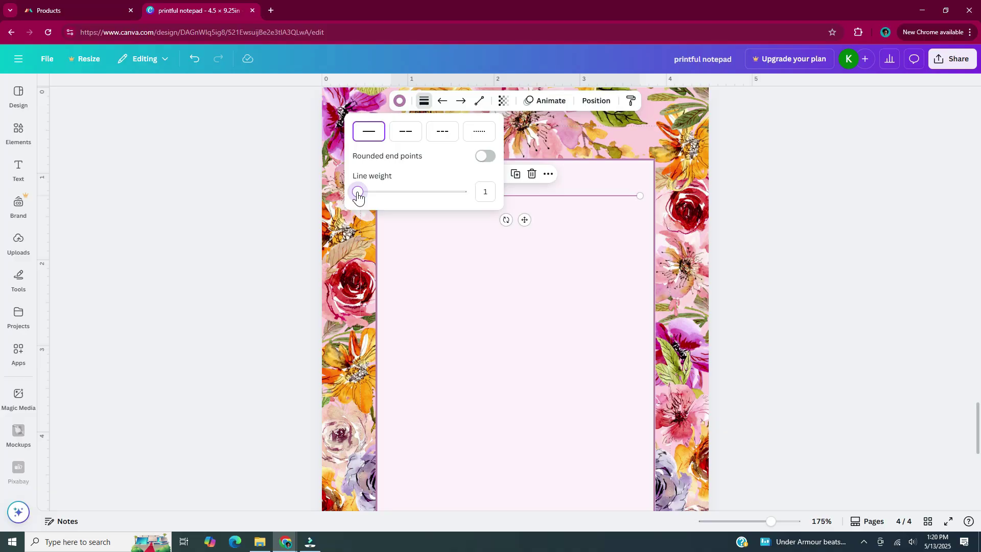
left_click(514, 238)
left_click_drag(547, 195, 547, 210)
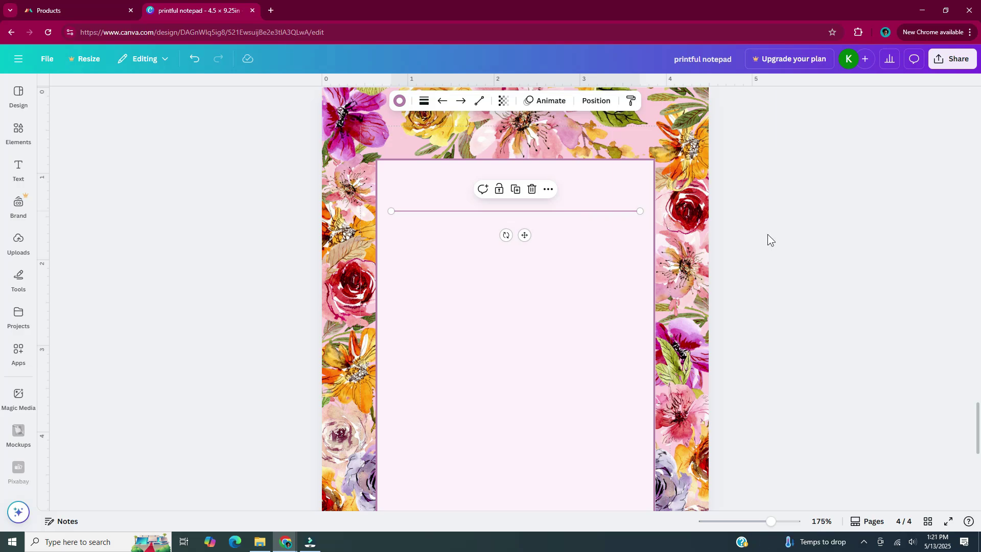
Duplicate the mauve line and place the copy about 0.3 in below the original, aligned with its ends.
scroll(580, 316, "down", 3)
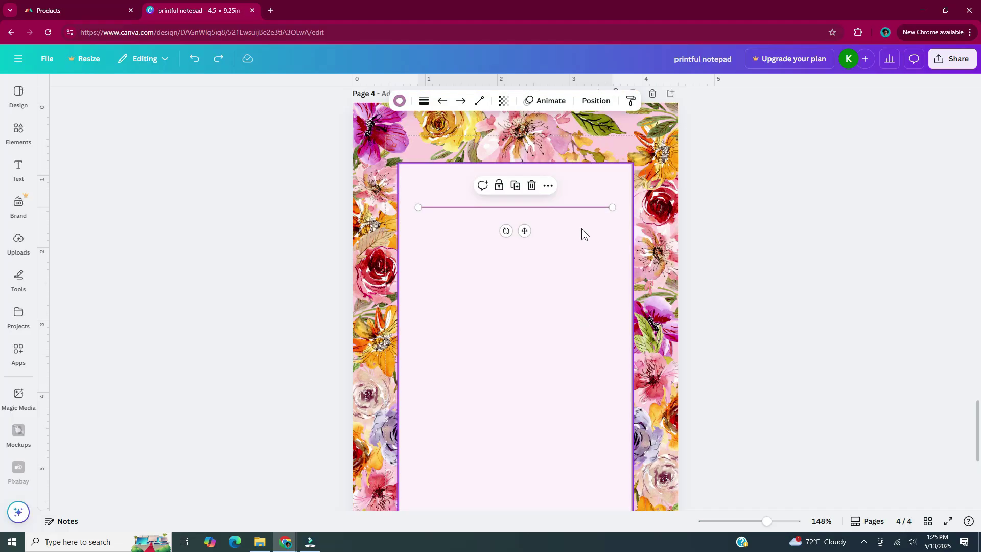
key("ctrl+d")
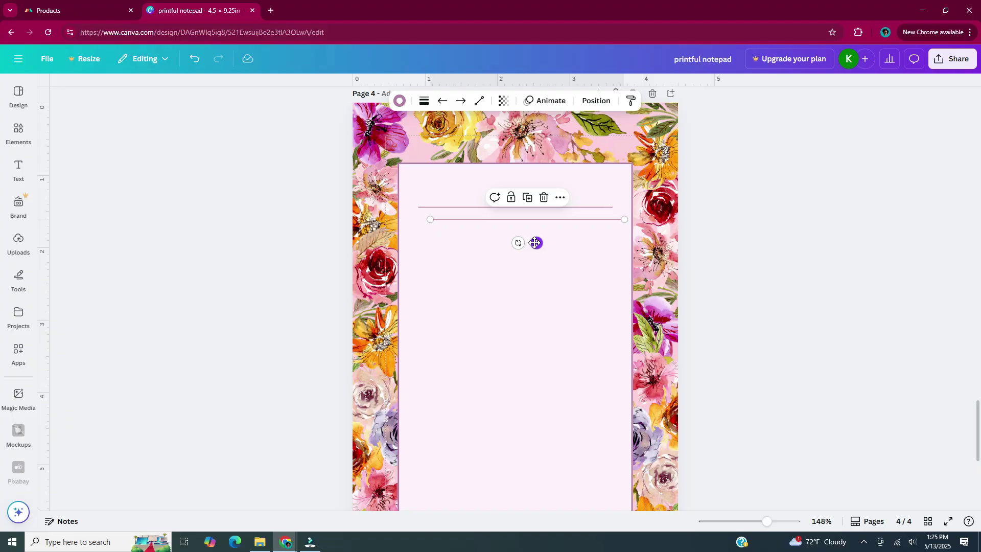
mouse_move(535, 242)
left_mouse_down()
mouse_move(516, 247)
mouse_move(523, 252)
left_mouse_up()
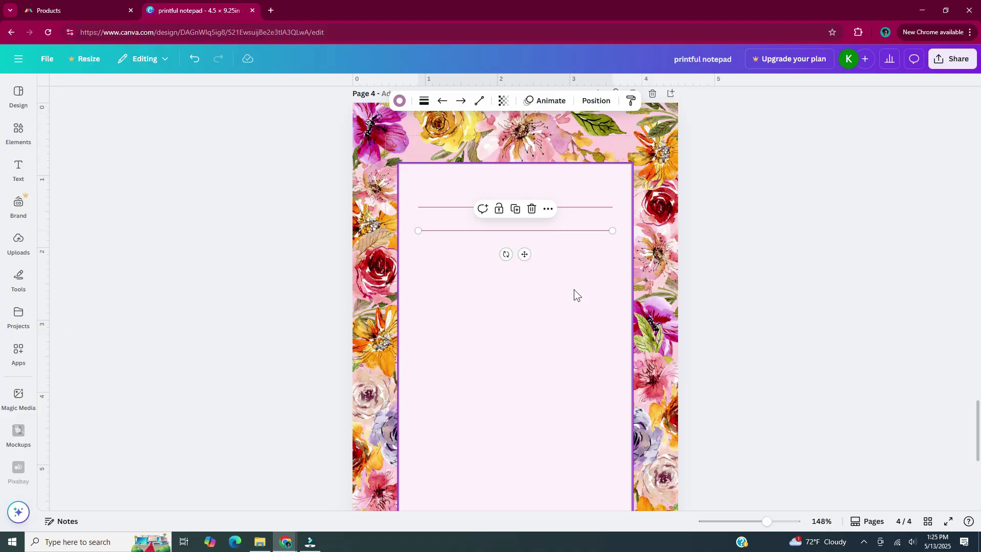
Repeat the line duplication at the same spacing down the inner panel until it holds 22 evenly spaced lines, then deselect.
key("ctrl+d")
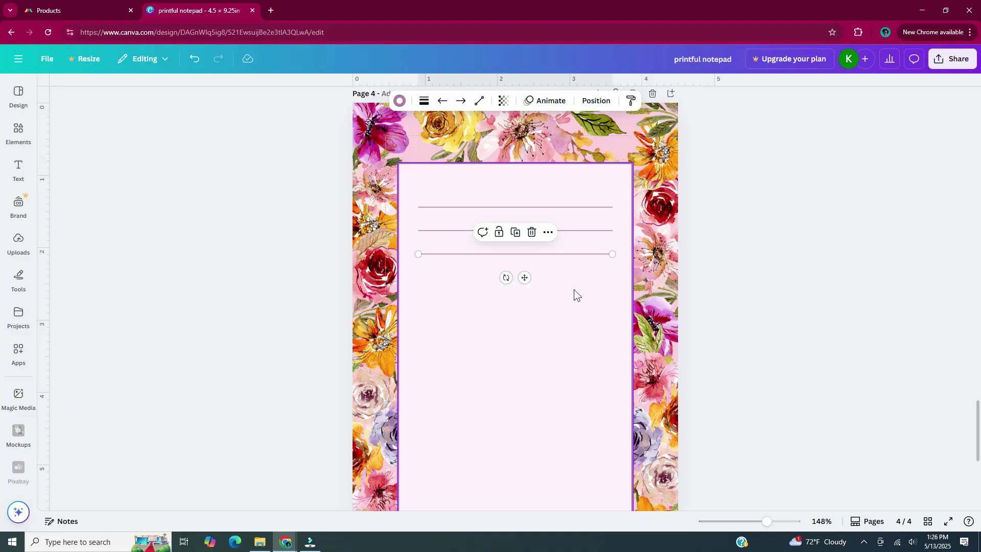
key("ctrl+d")
key("ctrl+d")
key("ctrl+d")
key("ctrl+d")
key("ctrl+d")
key("ctrl+d")
key("ctrl+d")
key("ctrl+d")
key("ctrl+d")
scroll(573, 289, "down", 1)
scroll(578, 292, "down", 3)
scroll(578, 292, "down", 2)
key("ctrl+d")
key("ctrl+d")
key("ctrl+d")
key("ctrl+d")
key("ctrl+d")
key("ctrl+d")
key("ctrl+d")
key("ctrl+d")
key("ctrl+d")
key("ctrl+d")
left_click(722, 283)
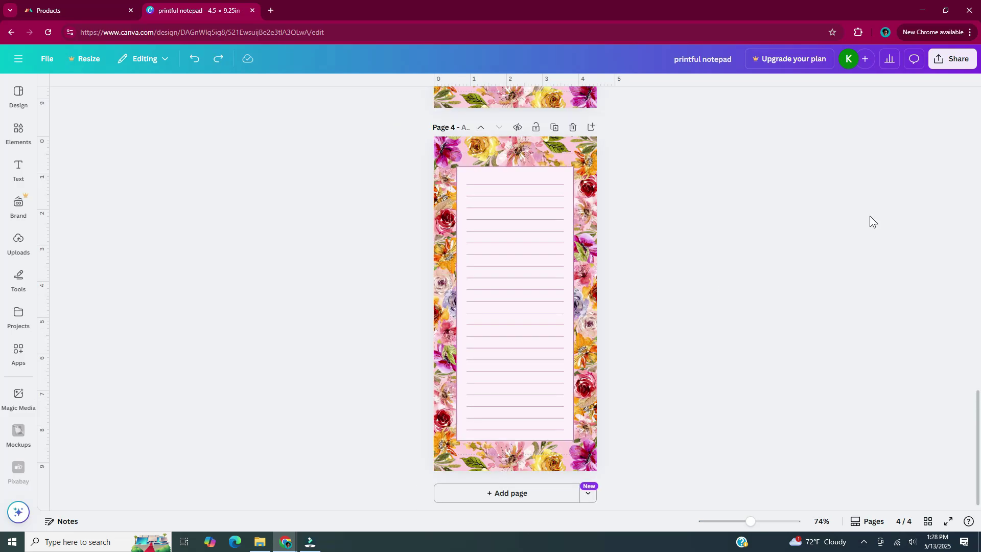
Download only the current page (Page 4) of the design as a PNG.
left_click(974, 64)
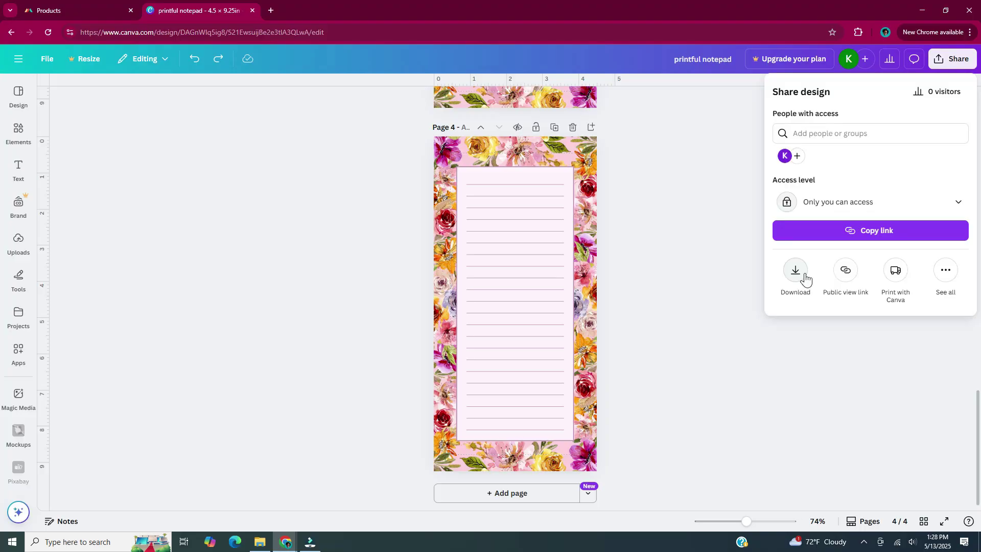
left_click(805, 278)
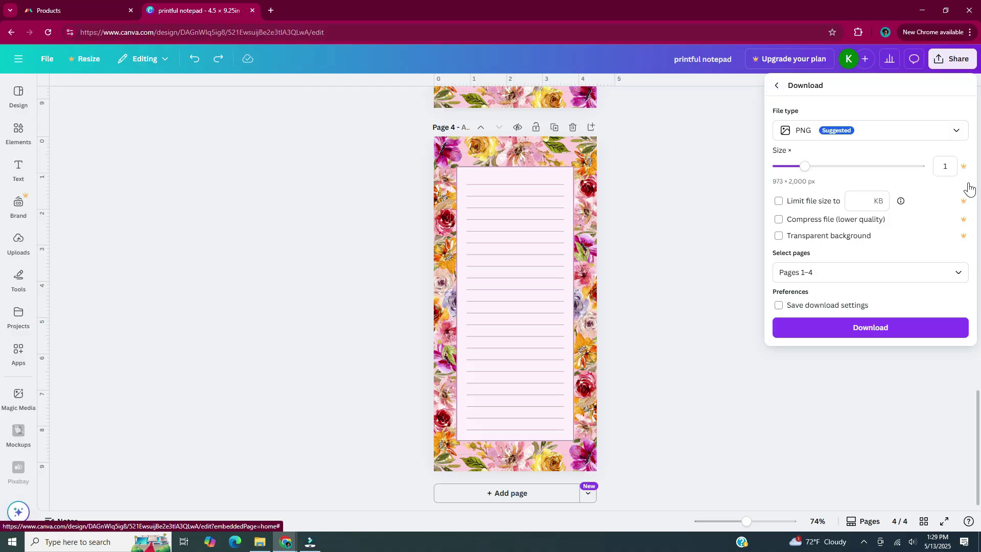
left_click(963, 281)
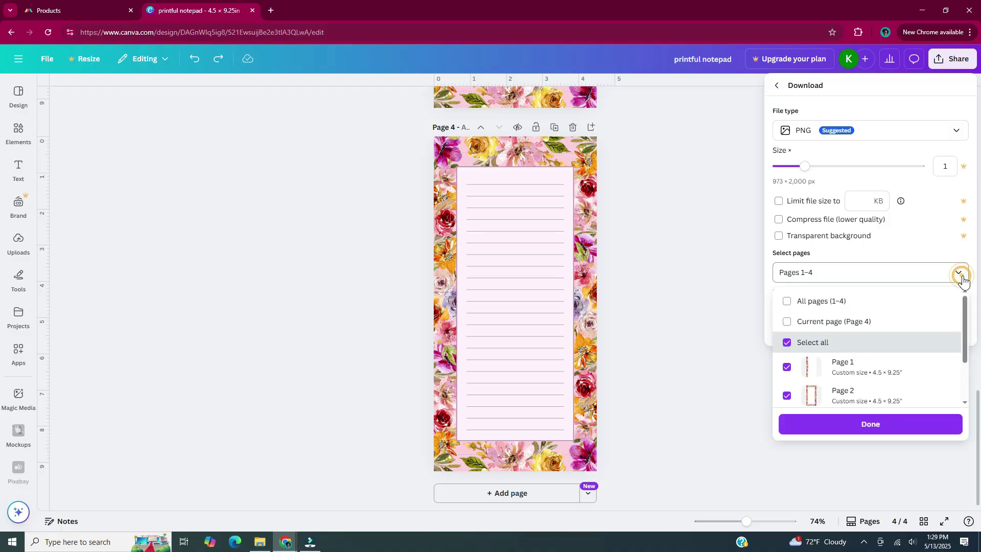
left_click(881, 327)
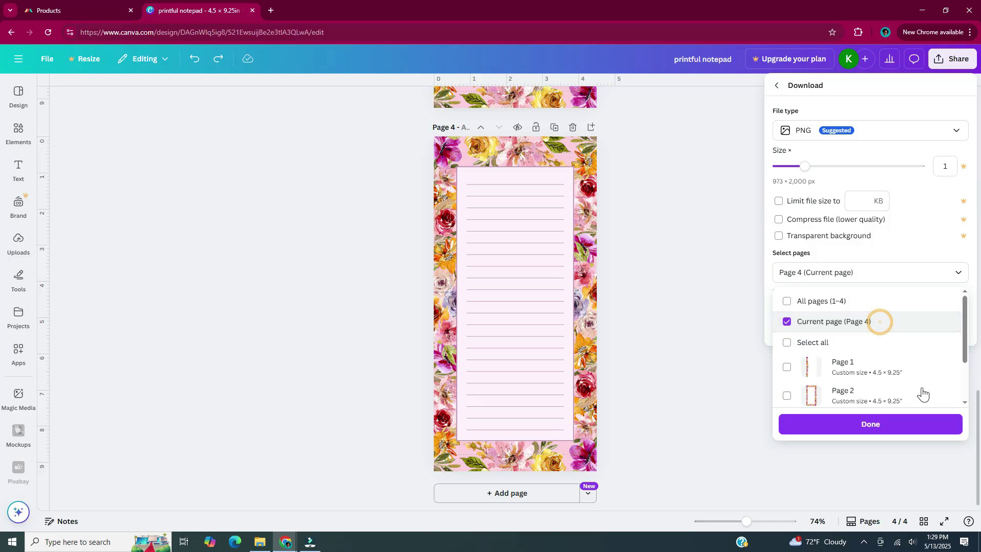
left_click(945, 430)
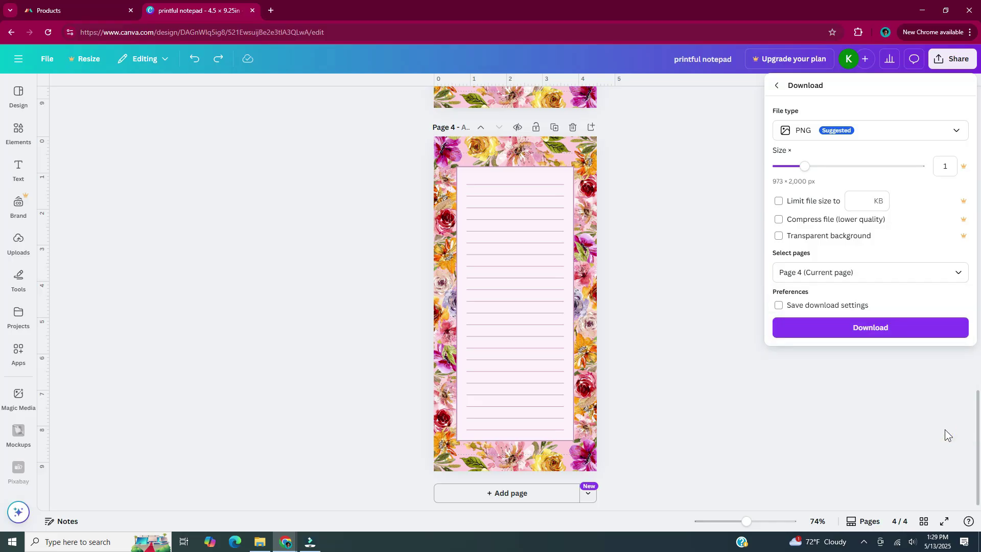
left_click(946, 332)
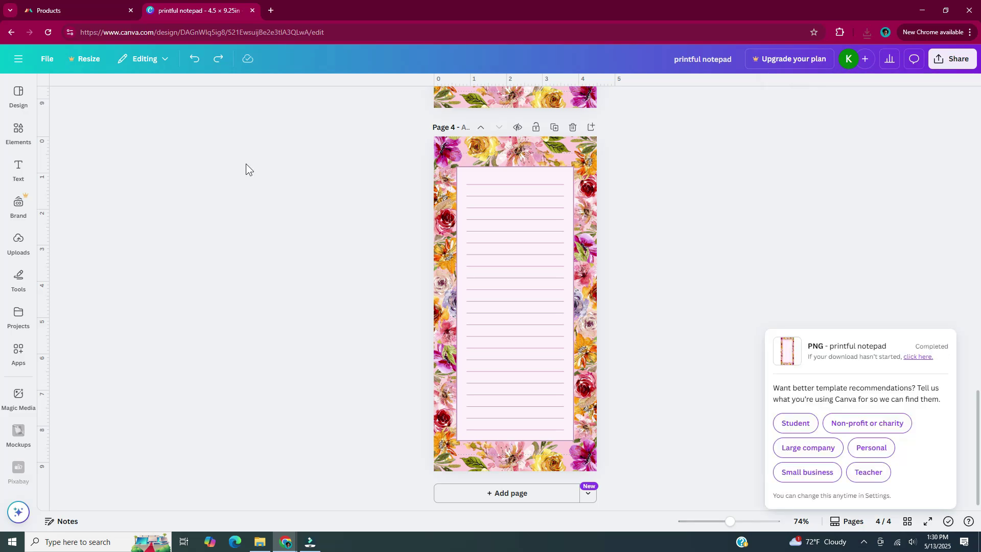
Switch to the Printful notepad designer and upload the "printful notepad" image from Downloads to the file library.
key("ctrl+Tab")
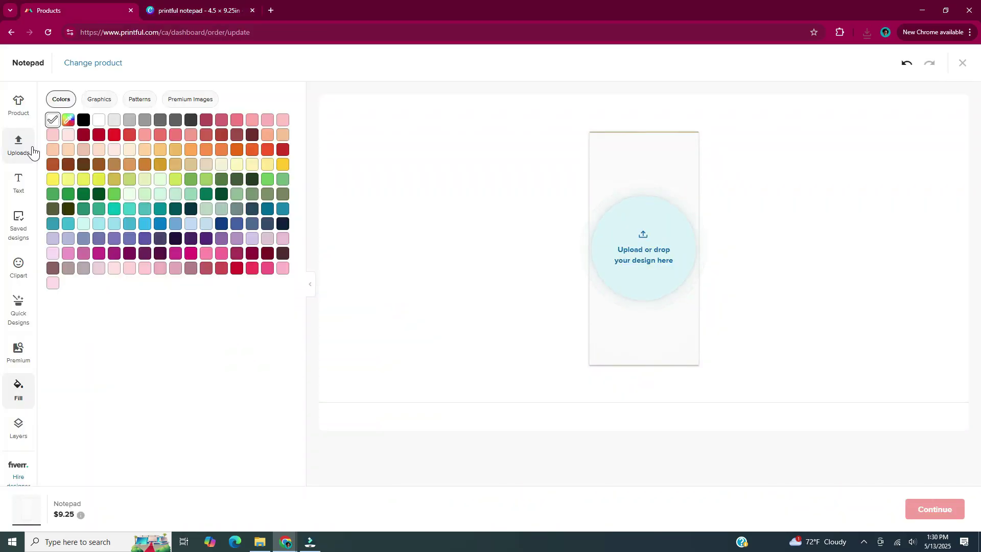
left_click(32, 149)
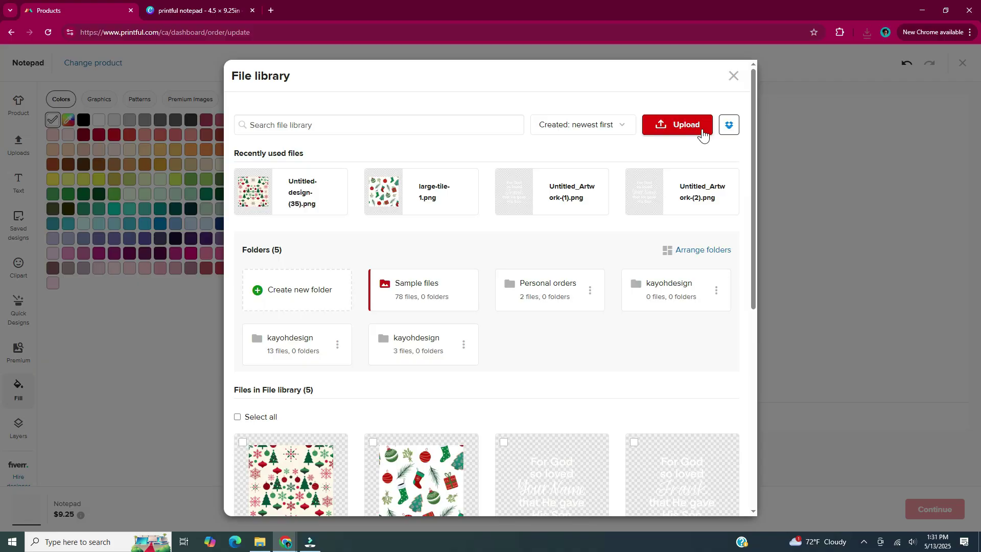
left_click(700, 129)
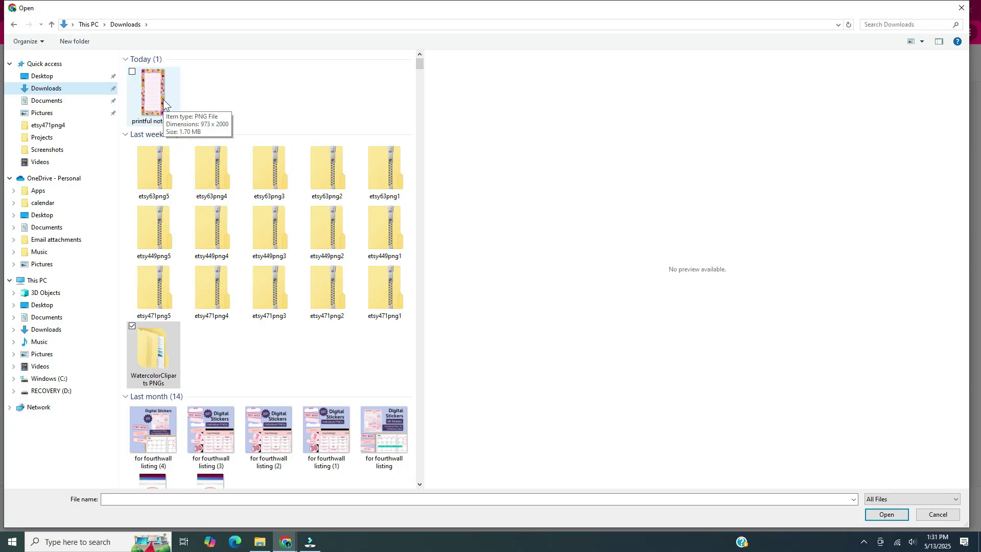
left_click(164, 100)
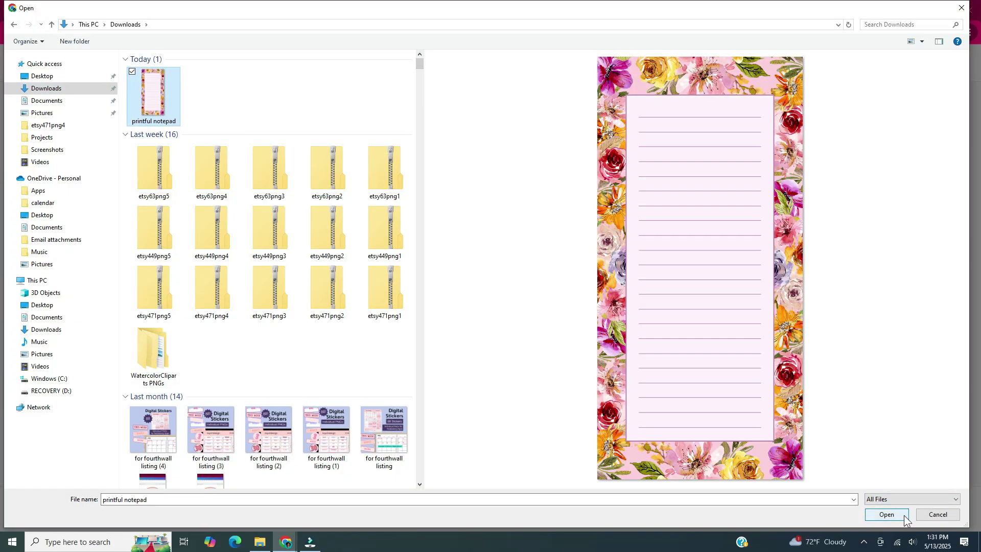
left_click(904, 516)
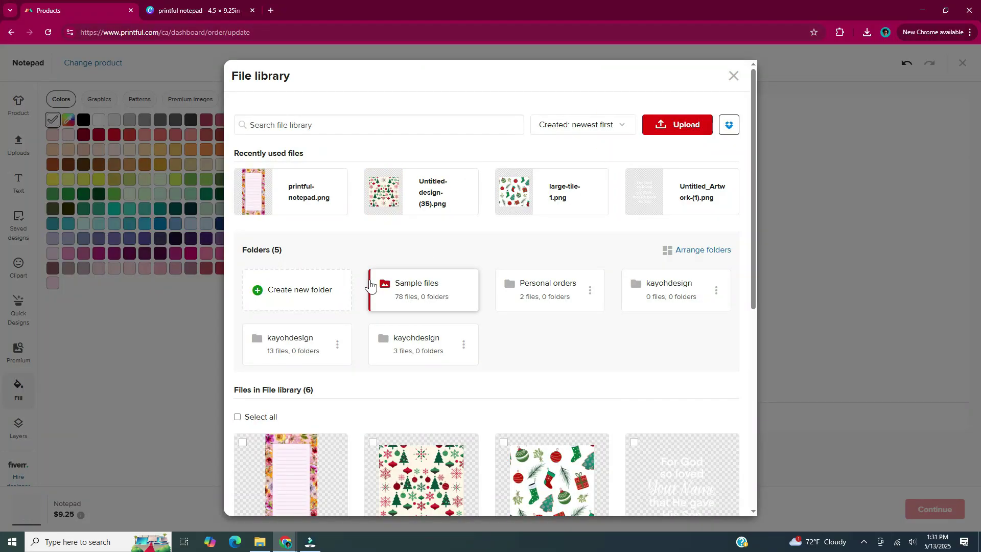
Apply printful-notepad.png from the file library to the notepad product.
scroll(364, 390, "down", 3)
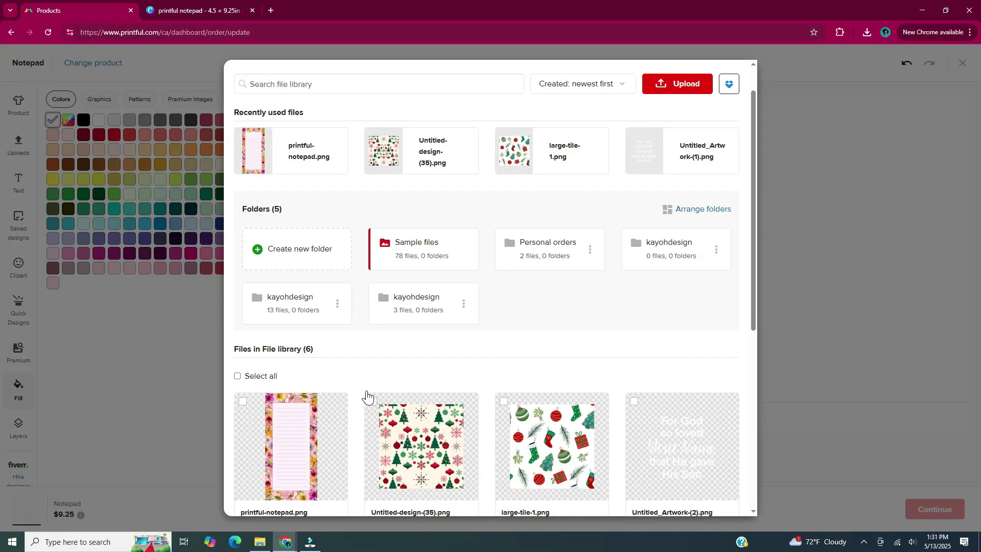
mouse_move(315, 343)
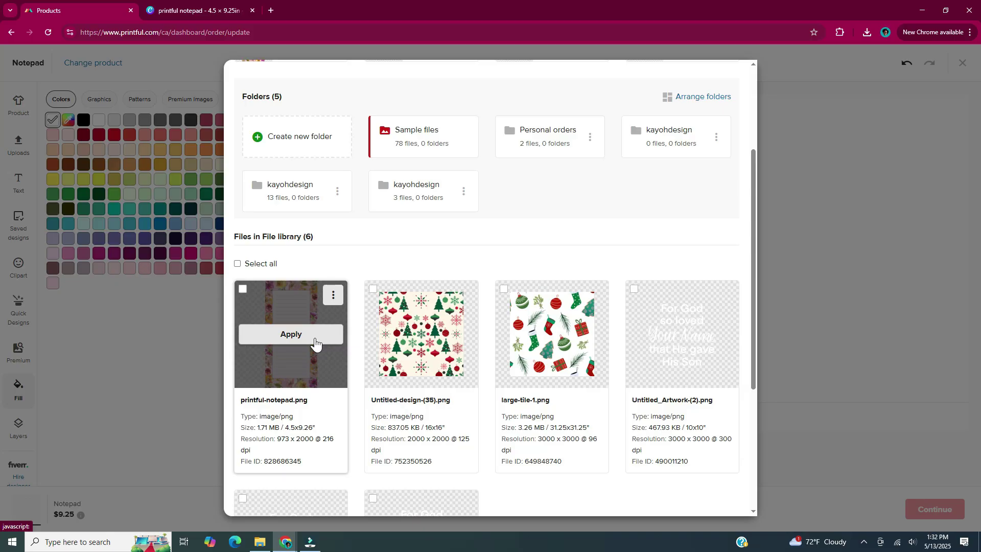
left_click(315, 342)
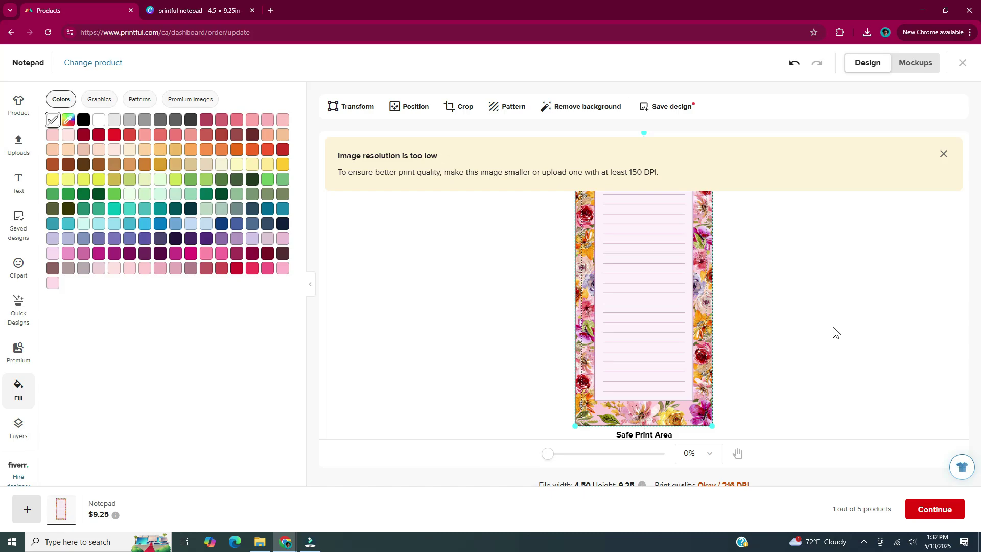
Check the design's print quality, dismiss the resolution notice and continue with the notepad to checkout.
scroll(833, 333, "down", 1)
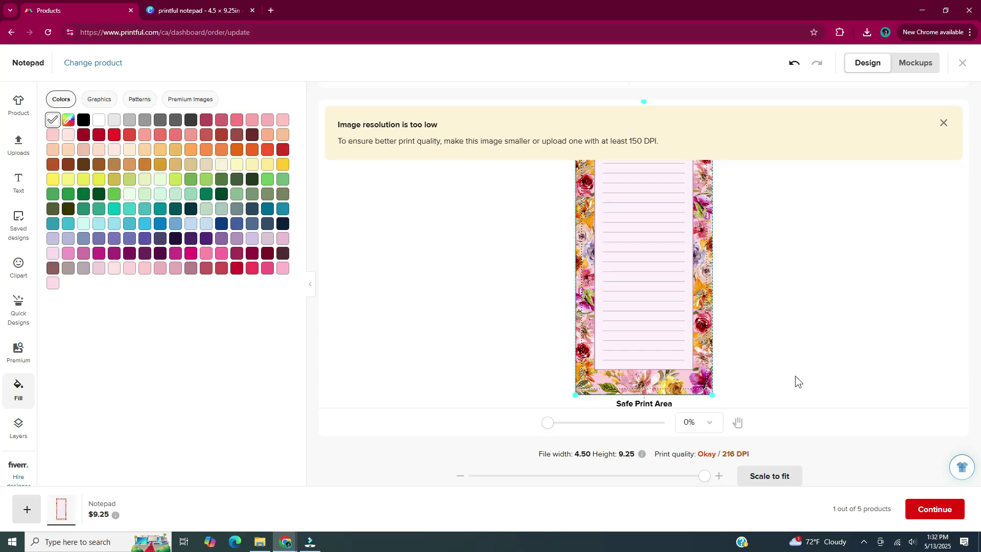
left_click(944, 123)
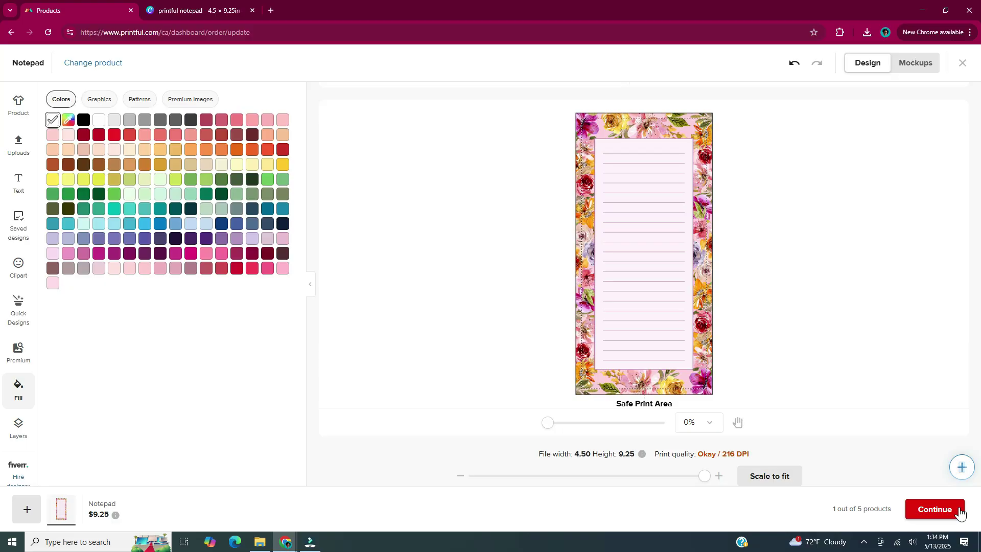
left_click(934, 510)
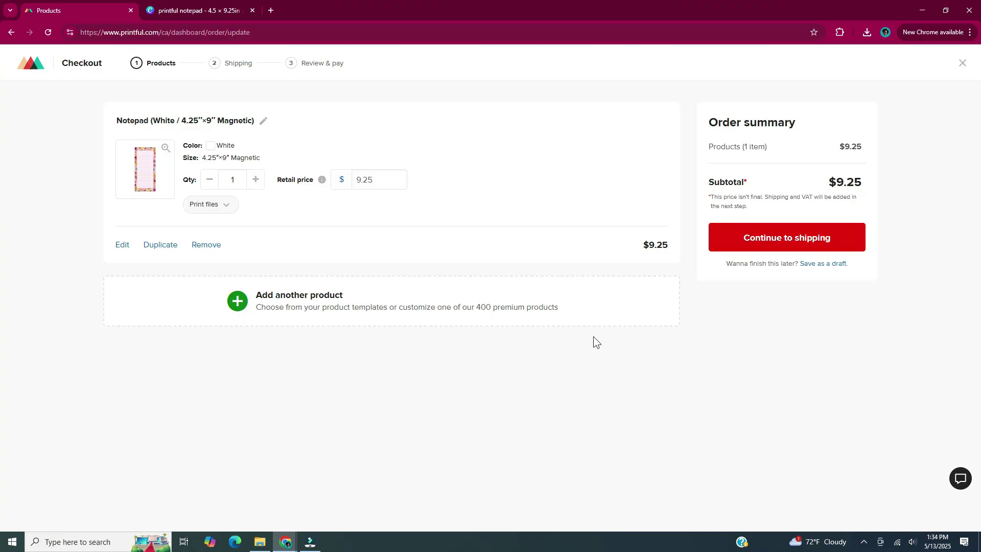